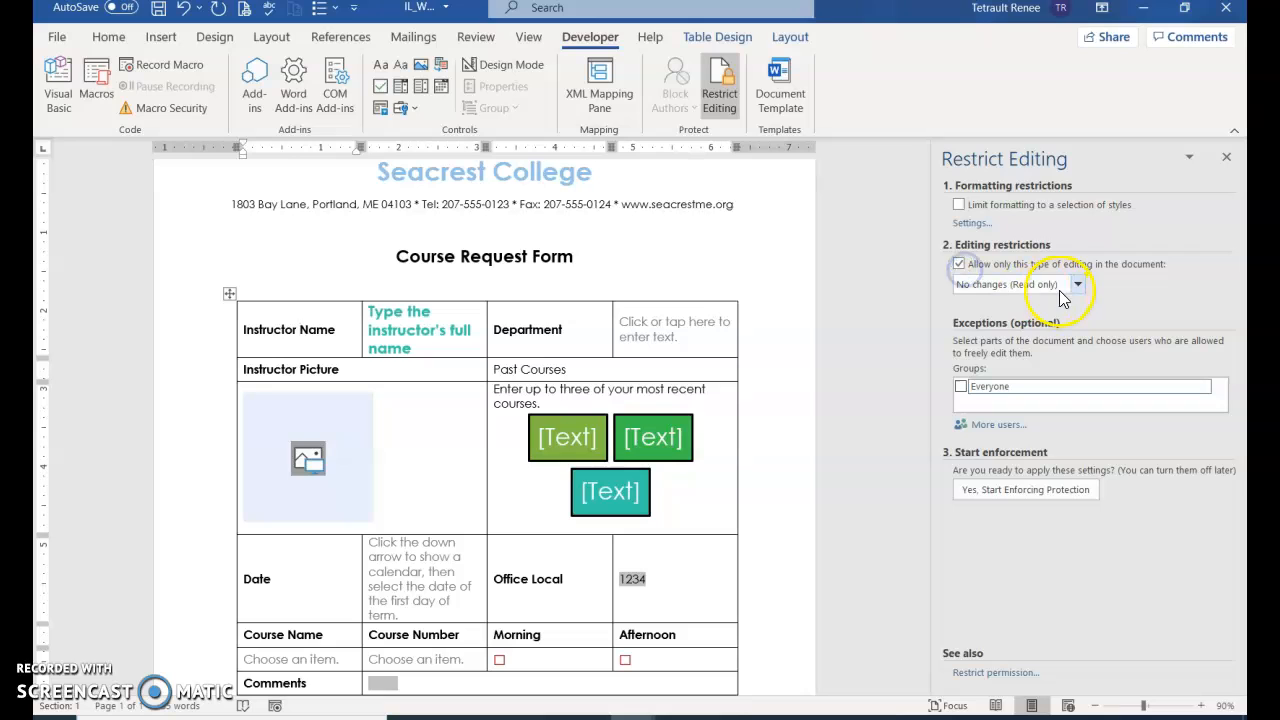
# Enforce password protection allowing only filling in forms, then return to the File start screen
pyautogui.click(1077, 284)
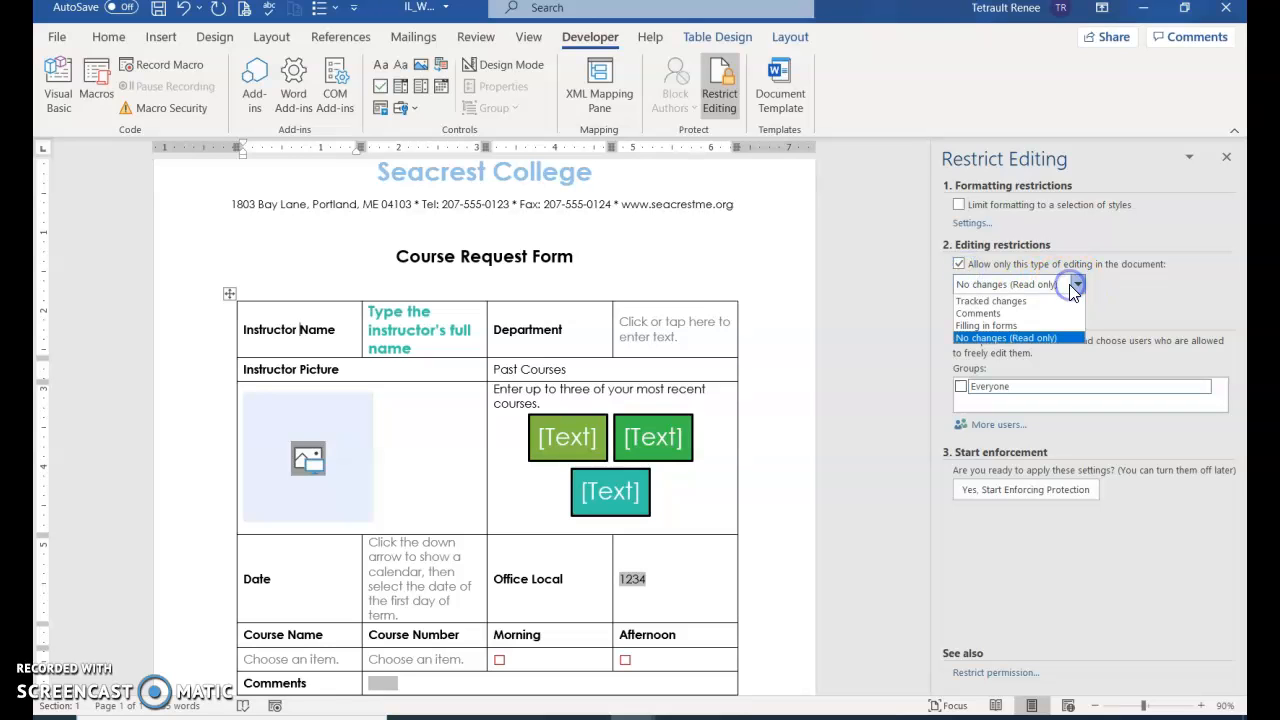
pyautogui.click(1020, 328)
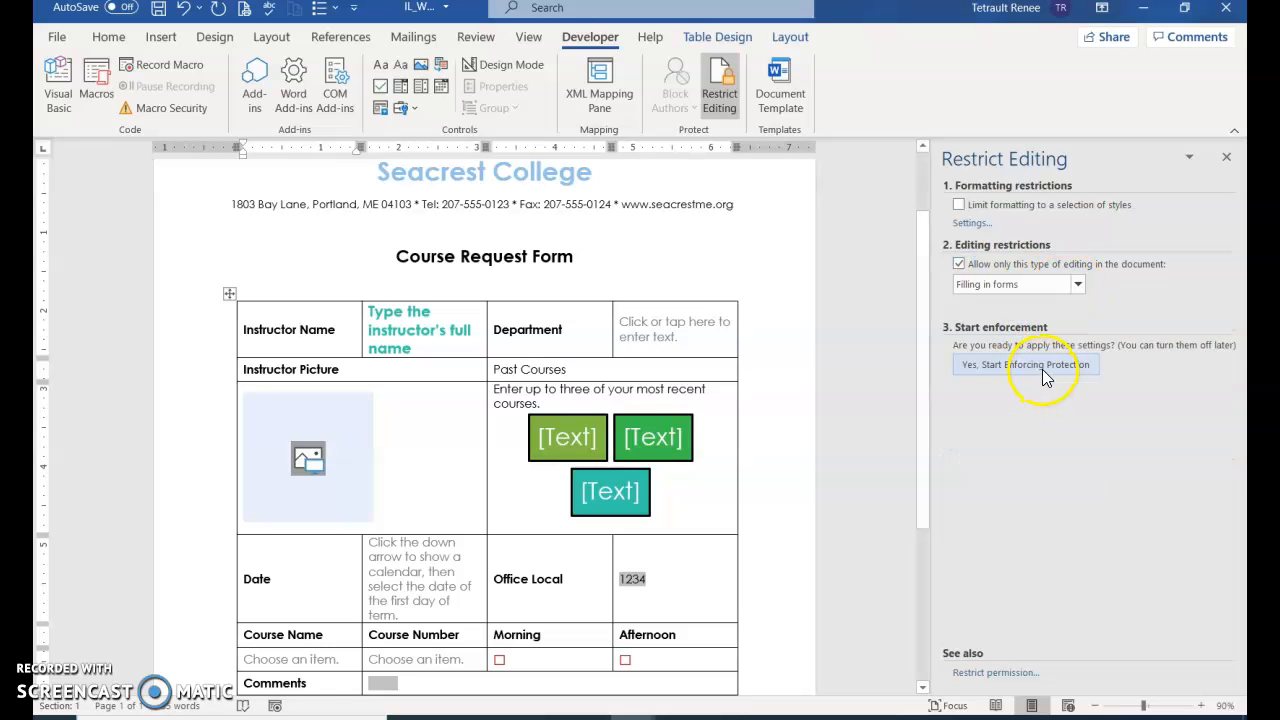
pyautogui.click(1043, 366)
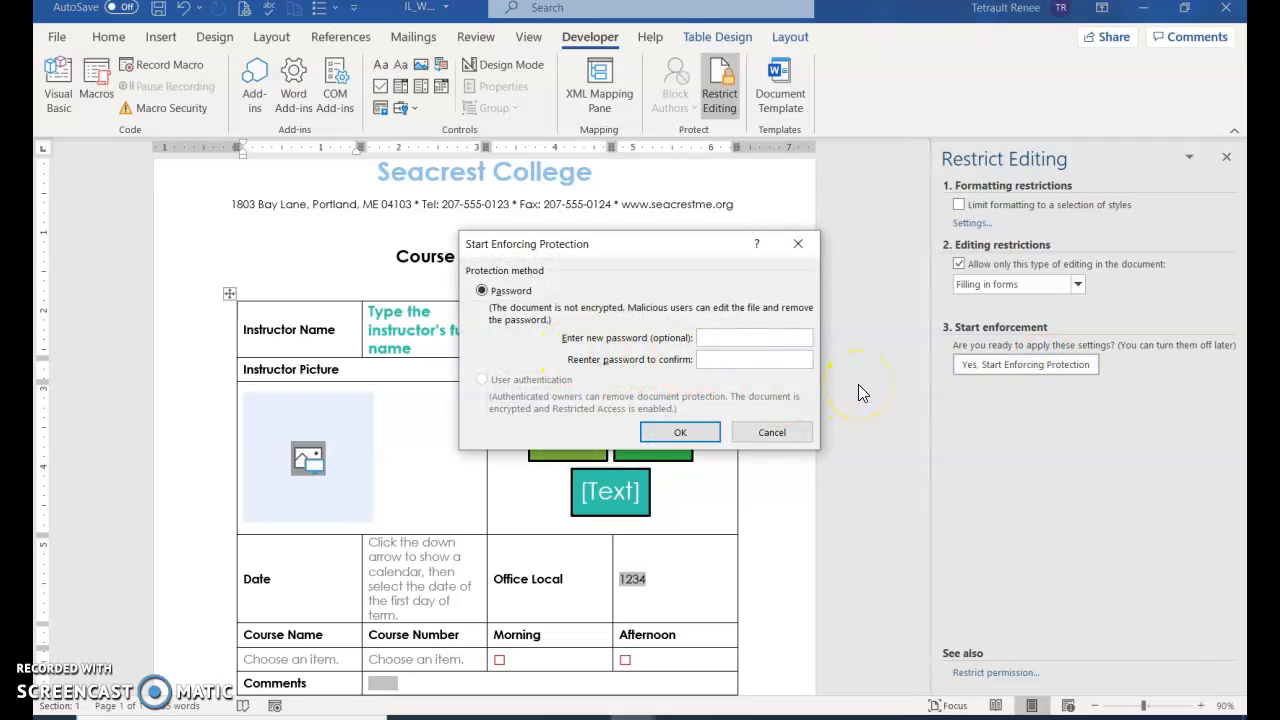
pyautogui.write('1234')
pyautogui.click(686, 433)
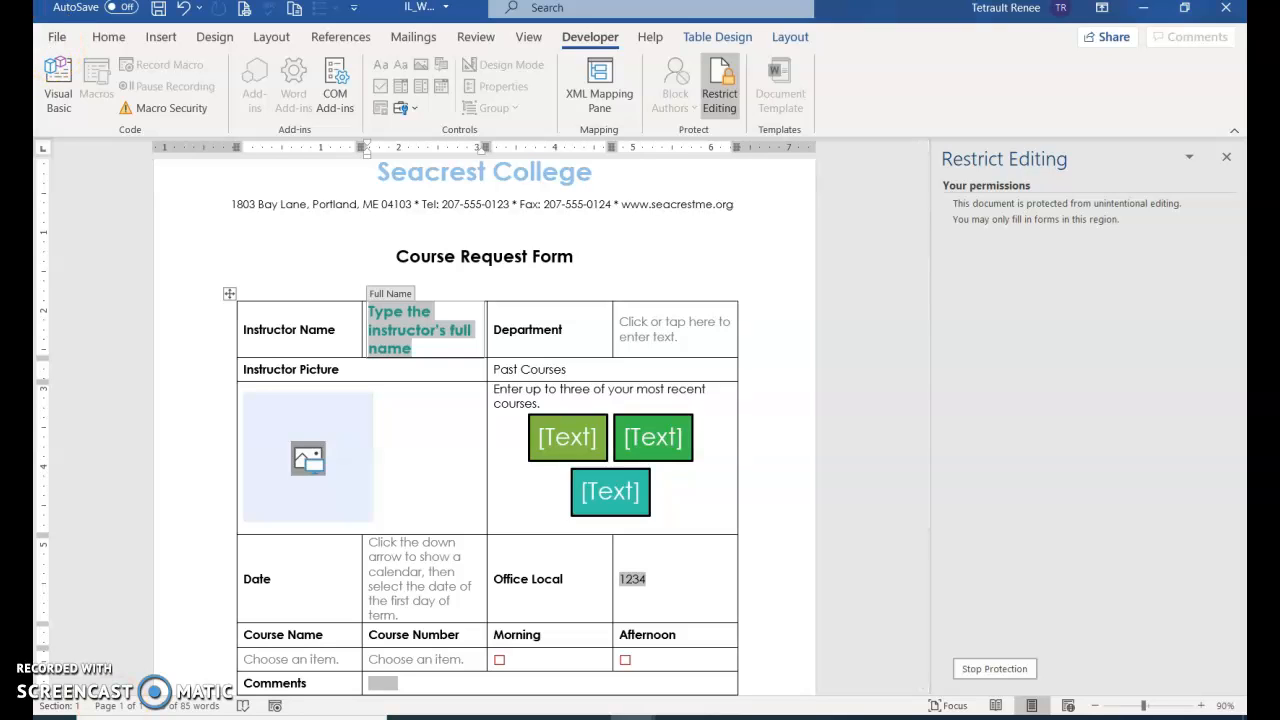
pyautogui.click(57, 36)
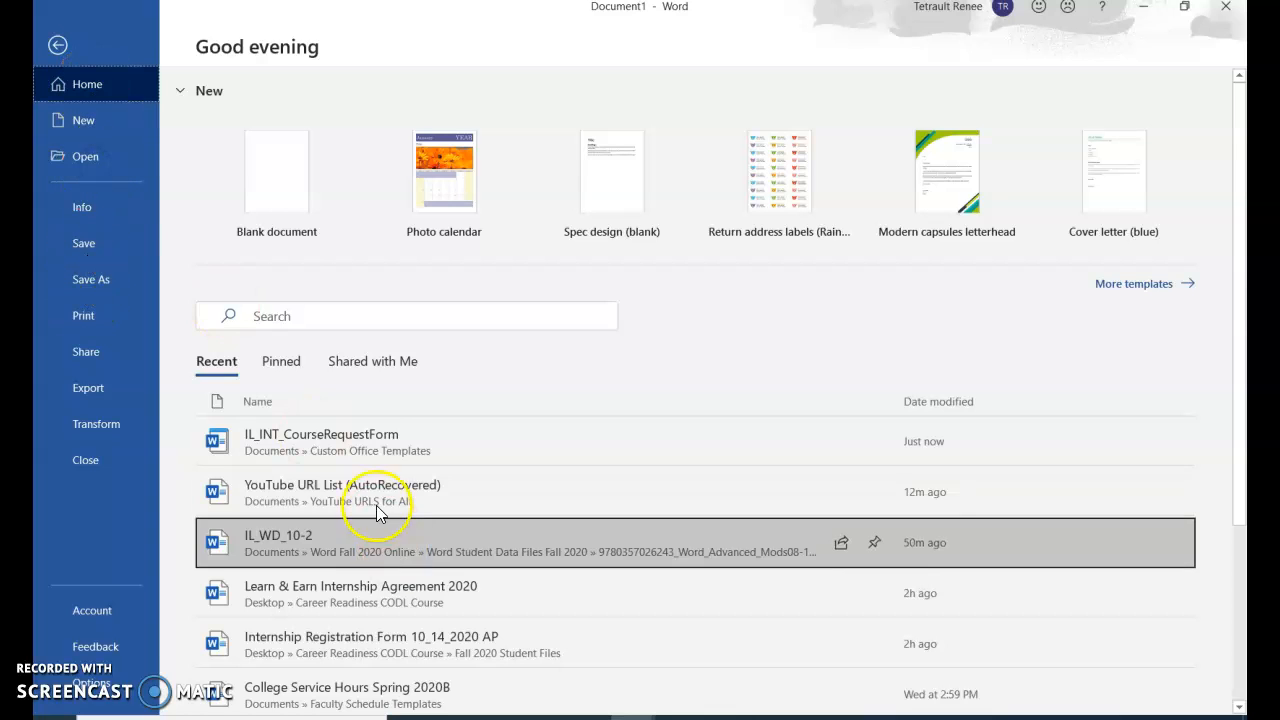
# Reopen IL_INT_CourseRequestForm, show Restrict Editing, and test which form fields respond
pyautogui.click(369, 448)
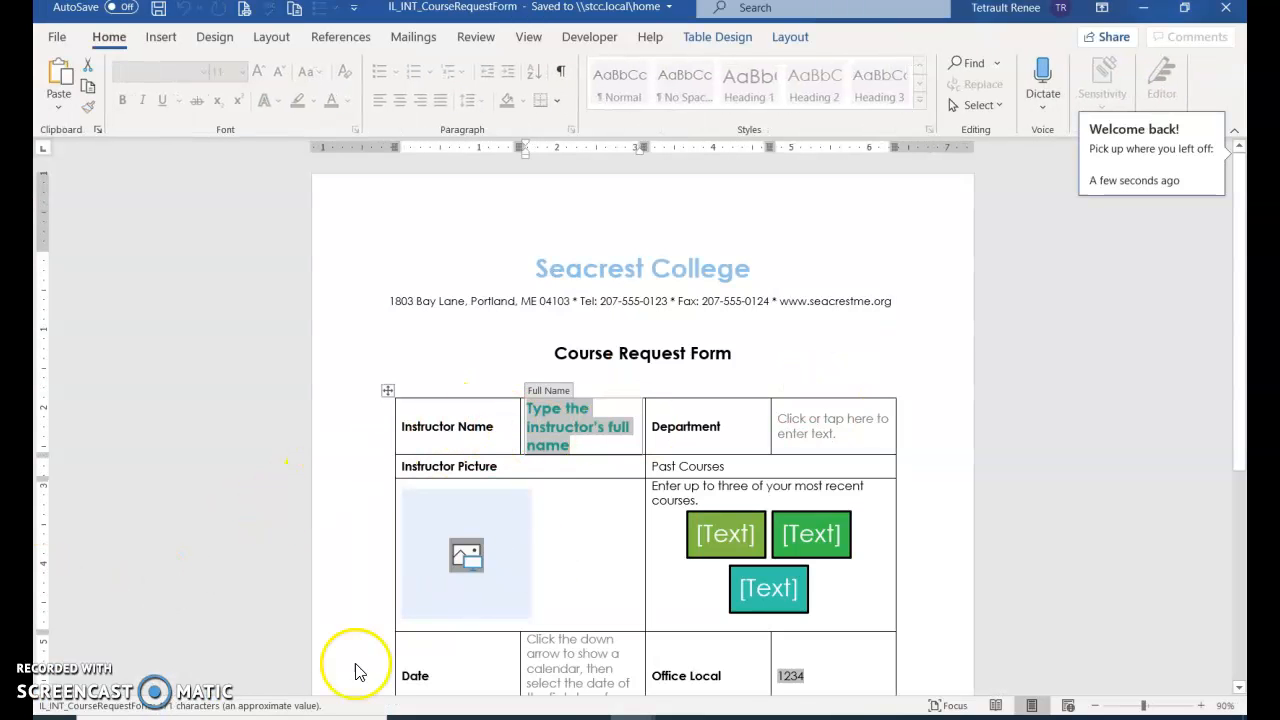
pyautogui.click(588, 37)
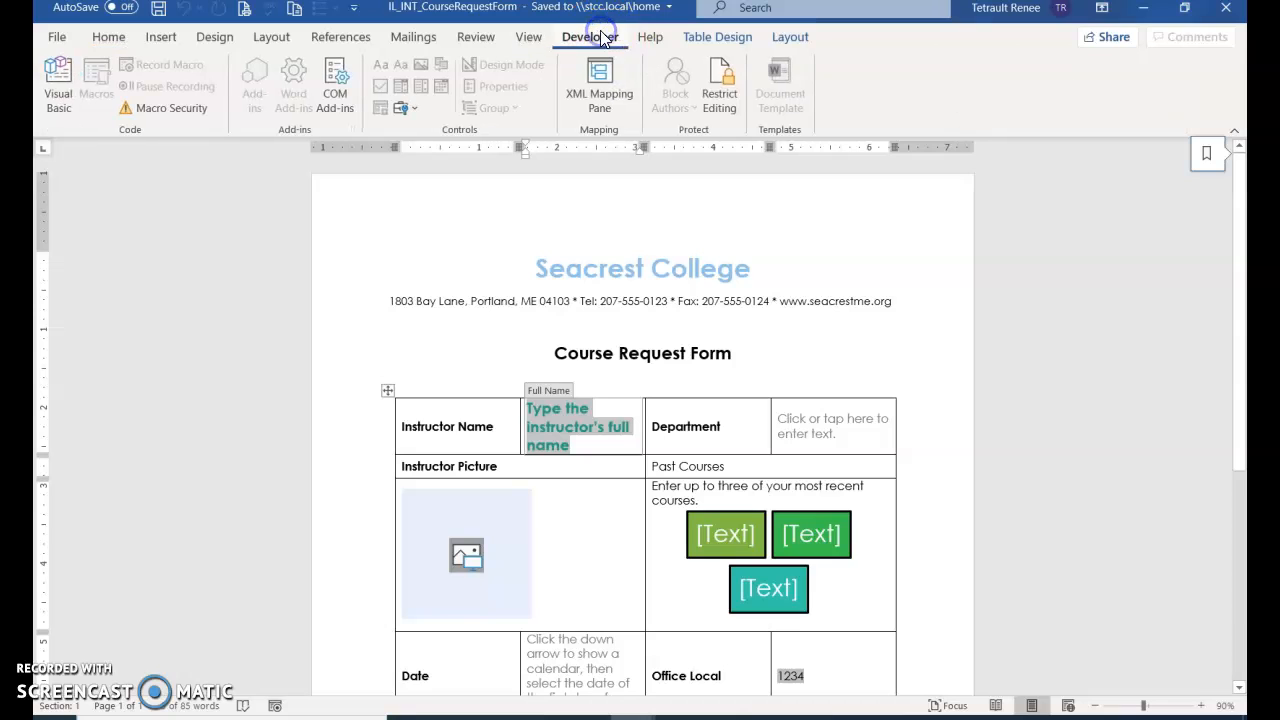
pyautogui.click(717, 95)
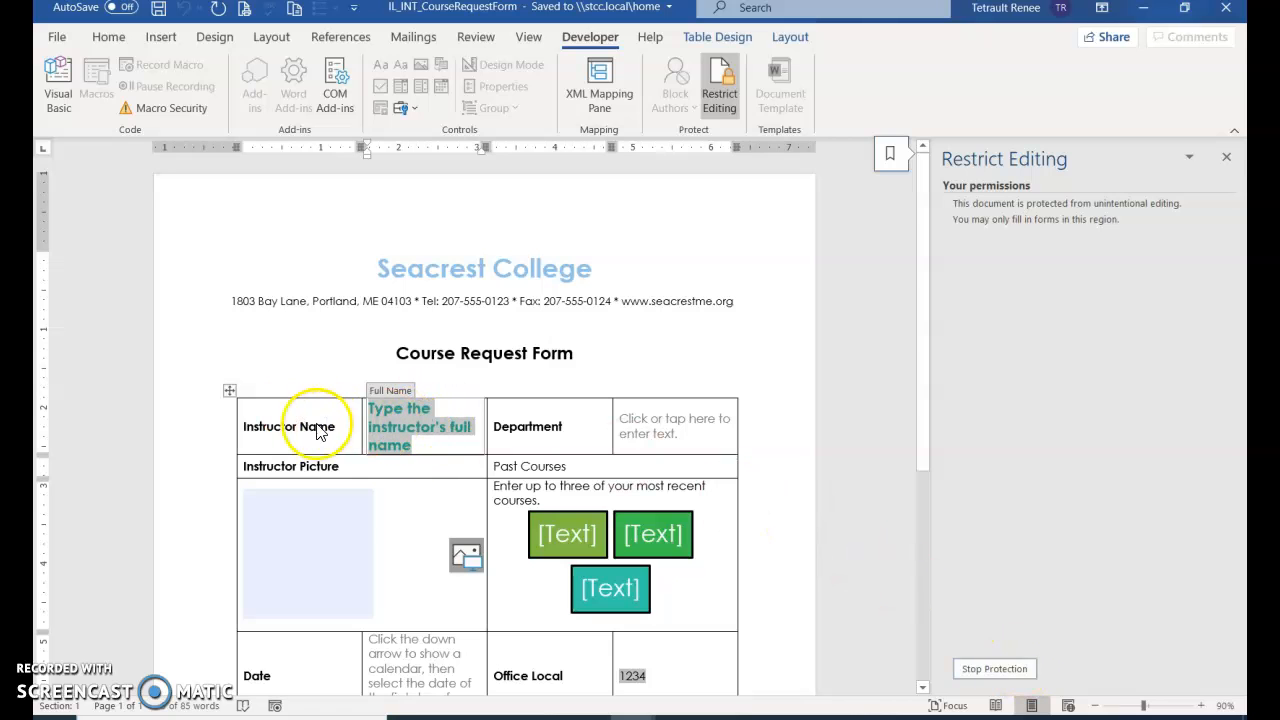
pyautogui.click(627, 449)
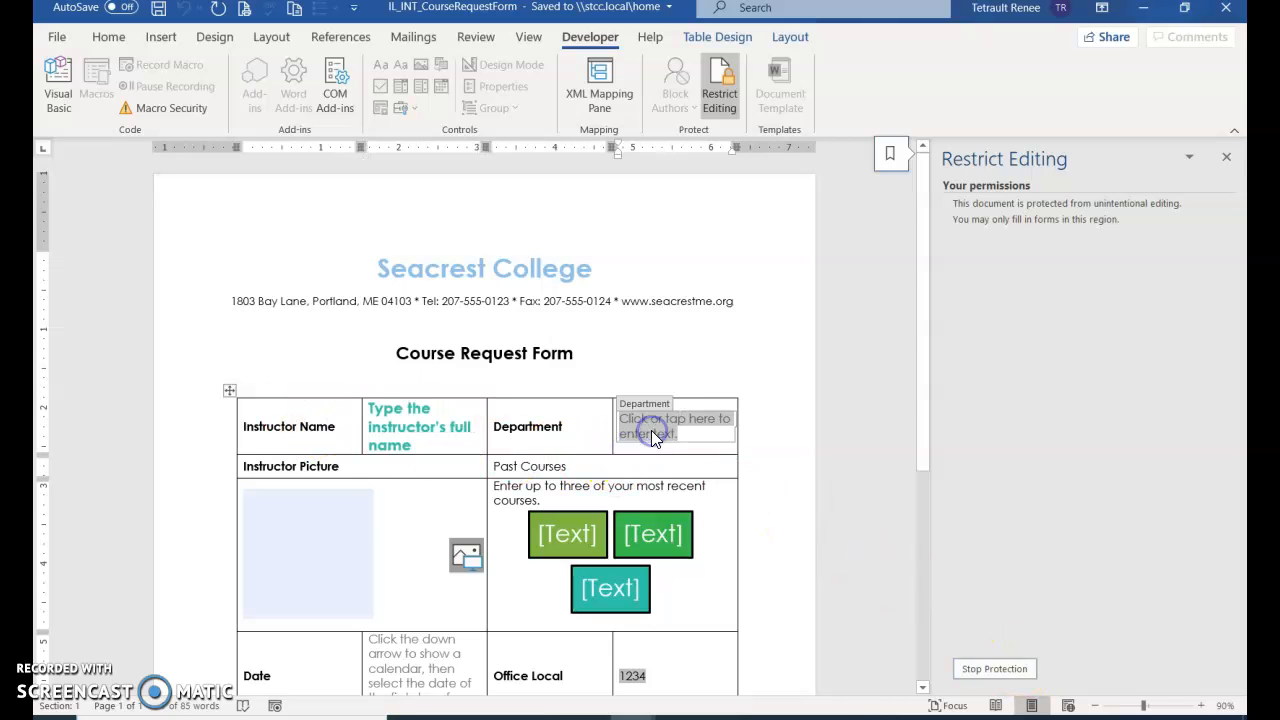
pyautogui.click(651, 431)
pyautogui.click(591, 432)
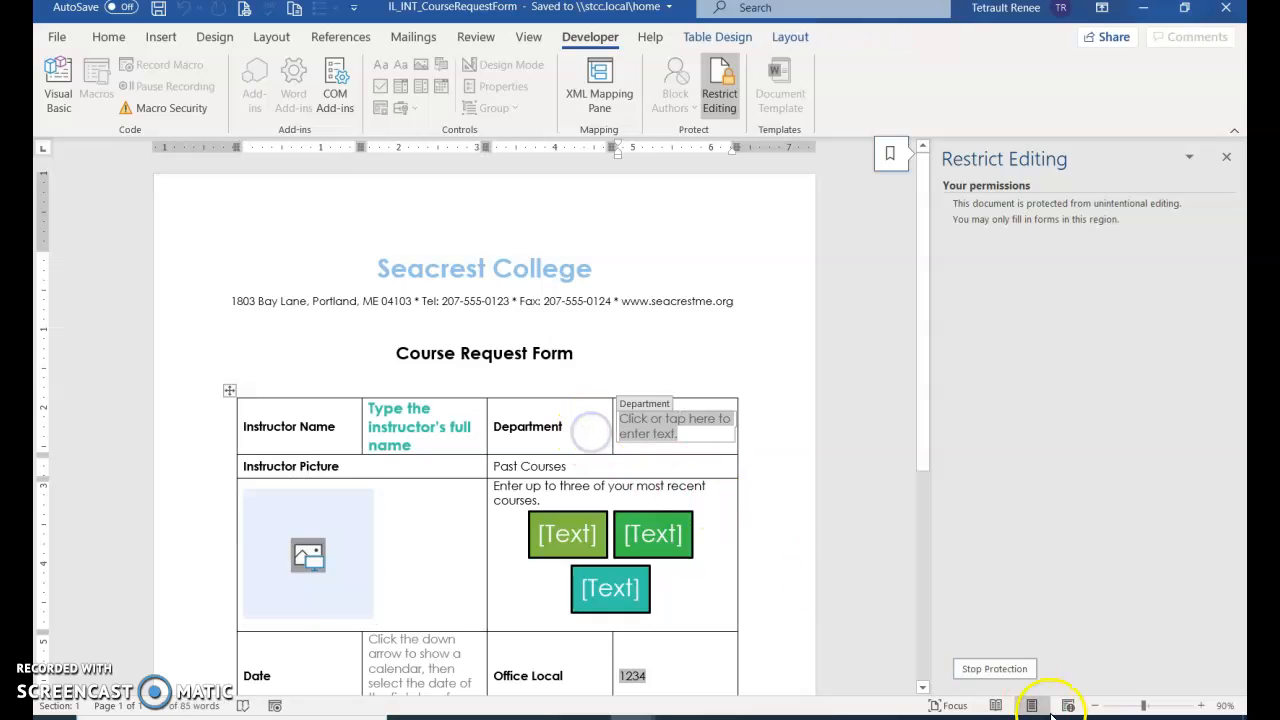
# Stop protection with the password and confirm the picture and labels are editable again
pyautogui.click(1000, 669)
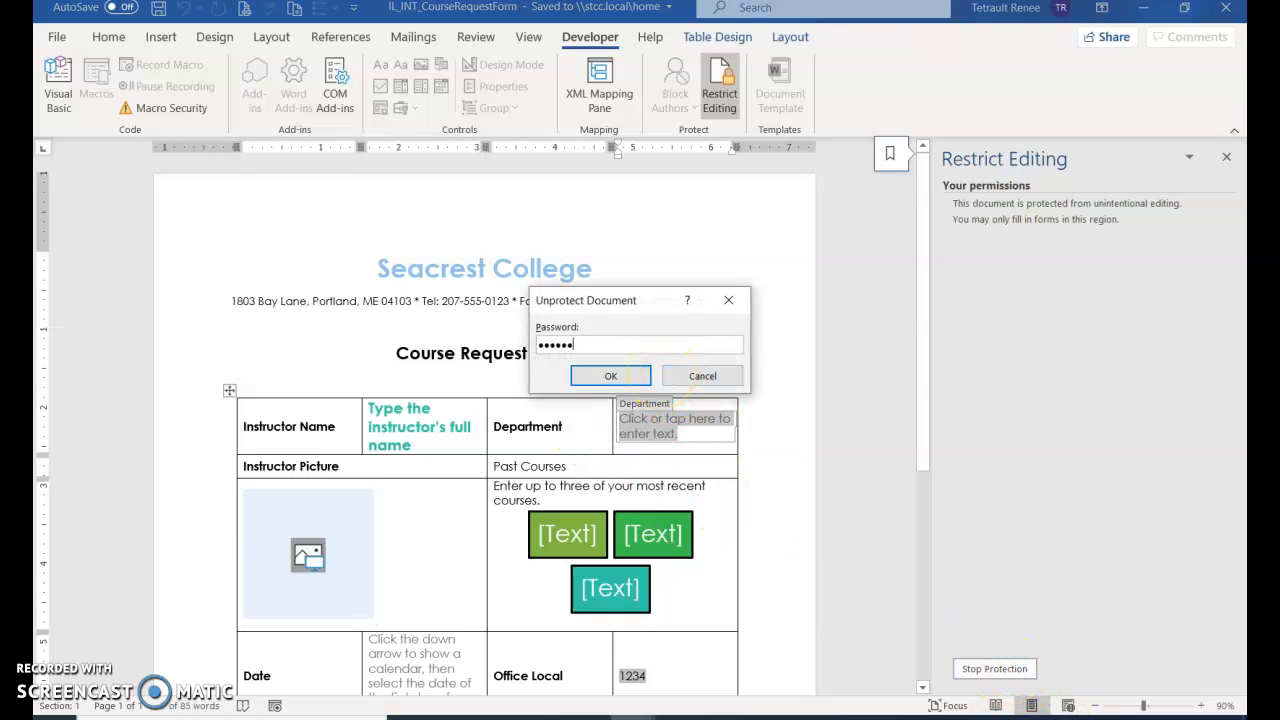
pyautogui.click(617, 375)
pyautogui.click(443, 528)
pyautogui.click(292, 436)
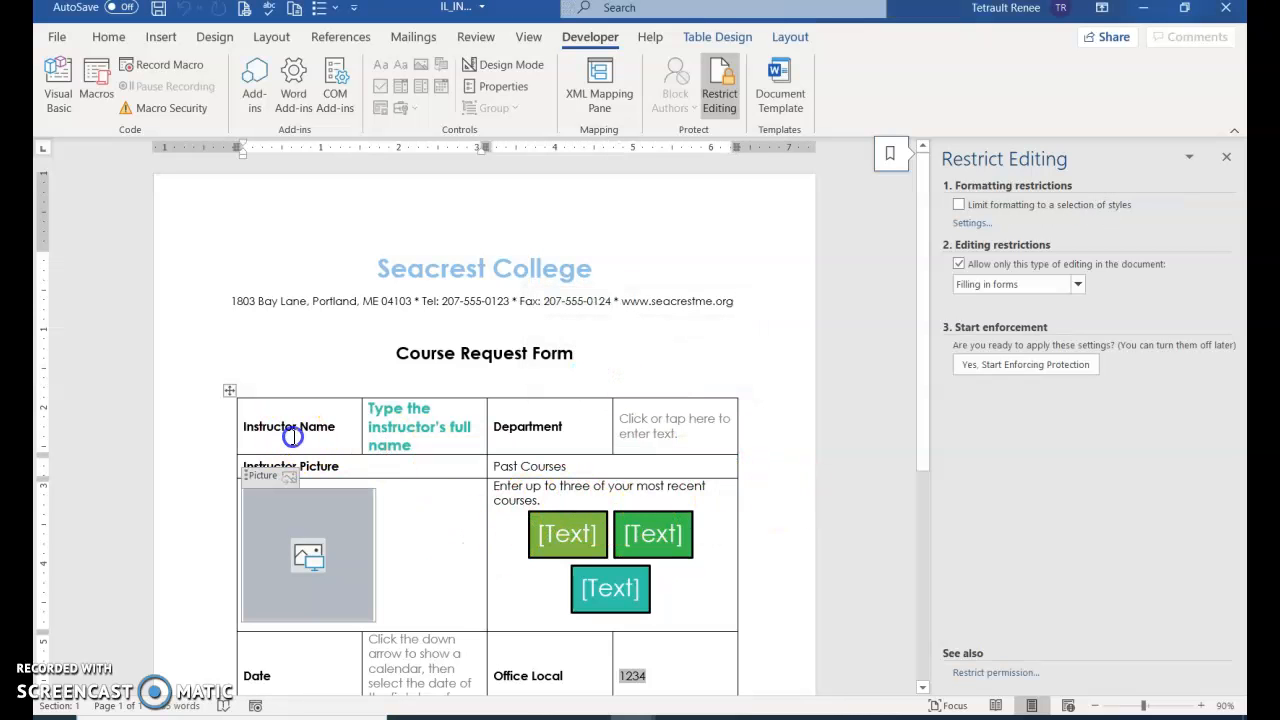
pyautogui.click(267, 241)
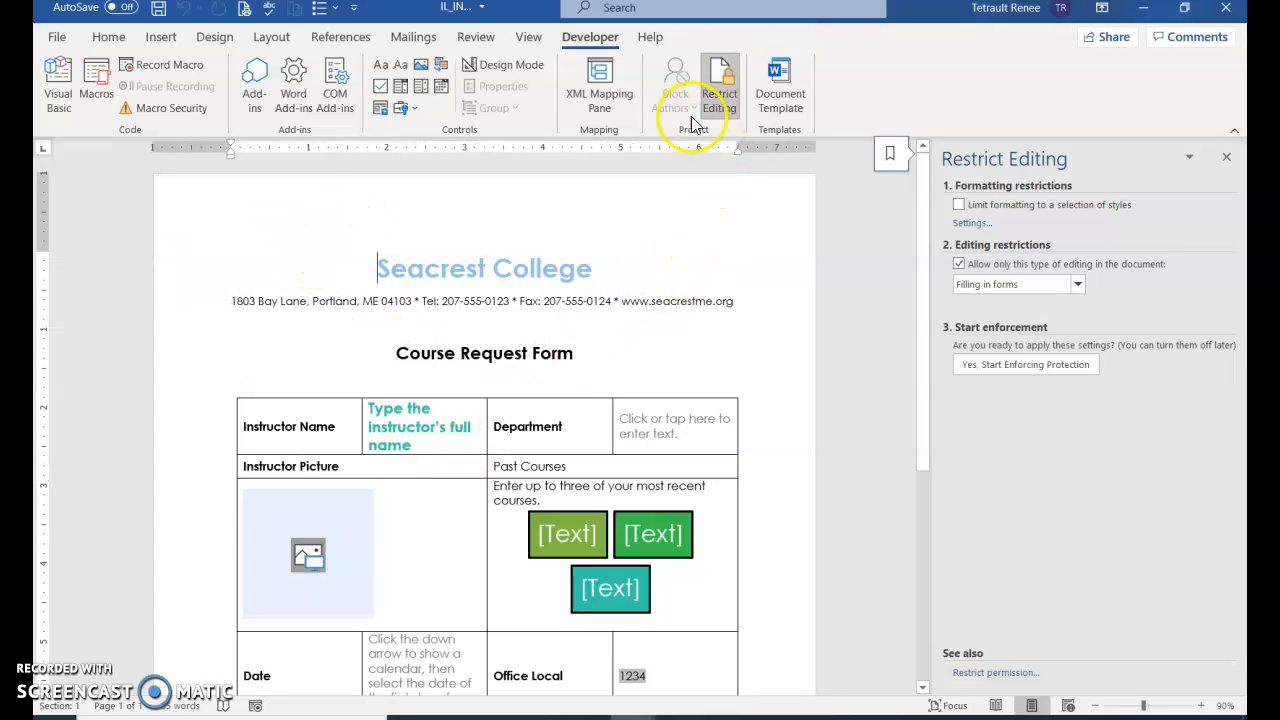
# Apply Gold, Accent 3, Lighter 80% as the page colour
pyautogui.click(107, 35)
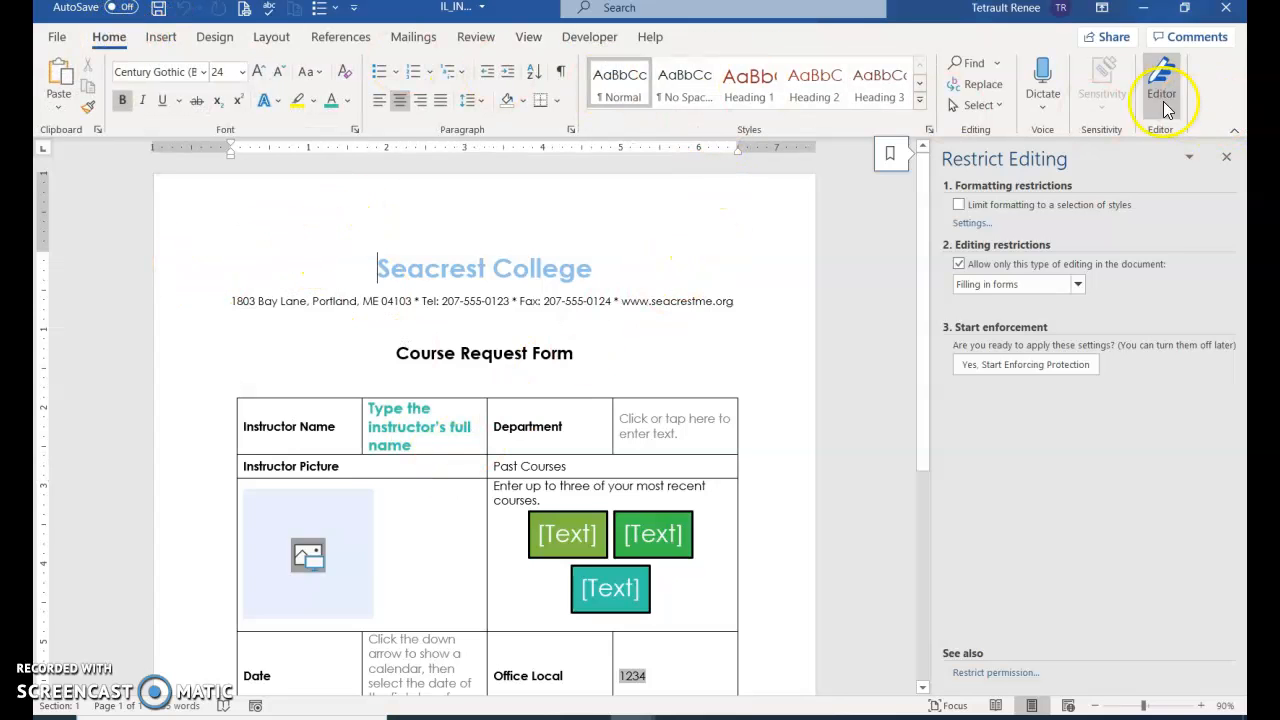
pyautogui.click(235, 37)
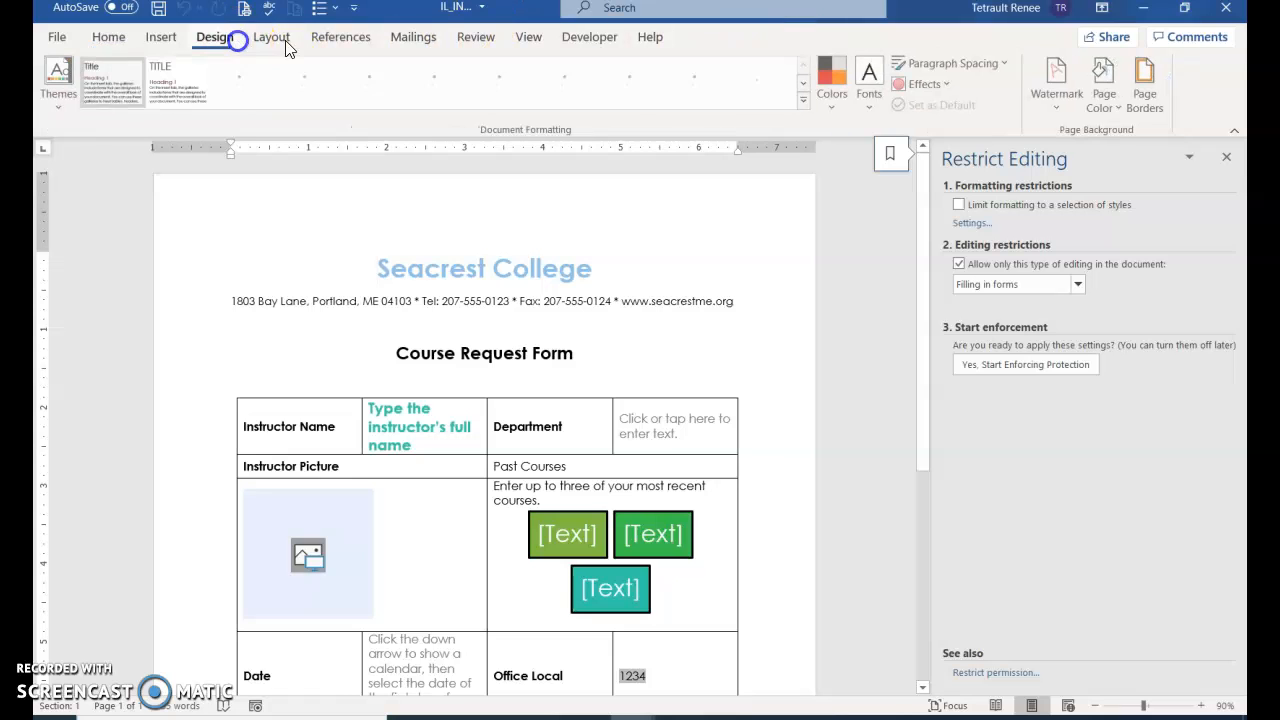
pyautogui.click(1103, 105)
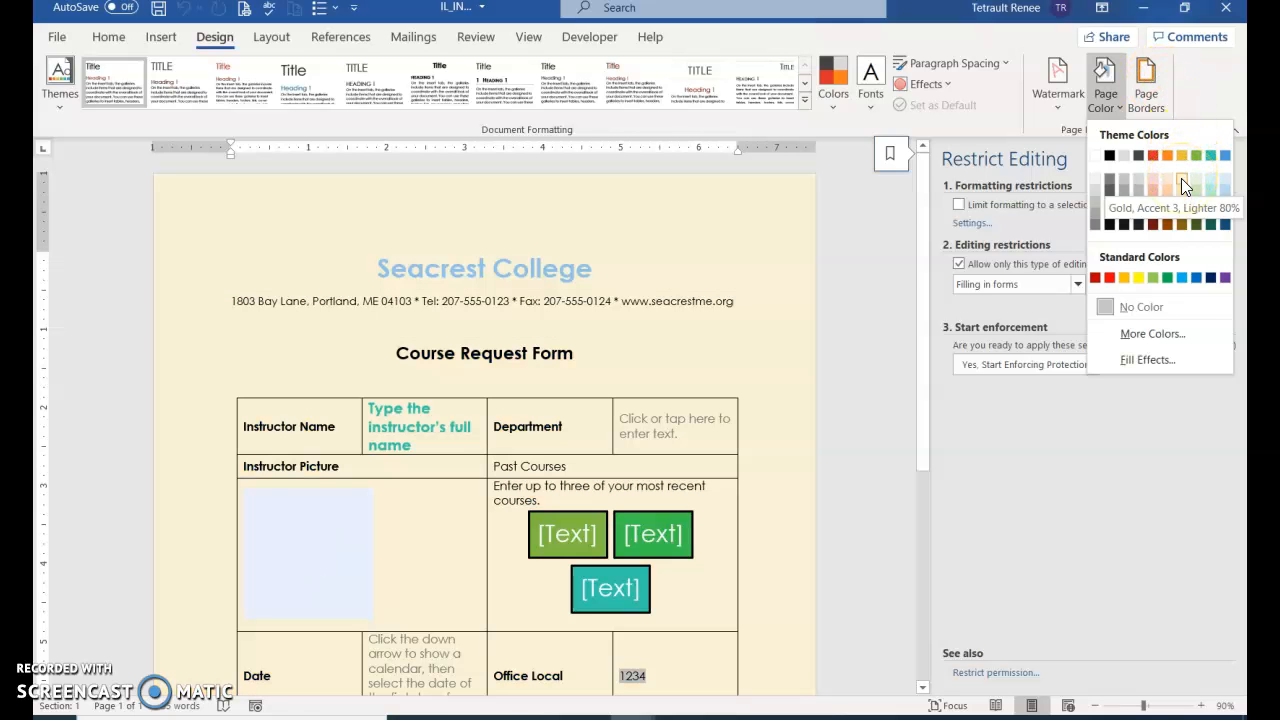
pyautogui.click(1181, 180)
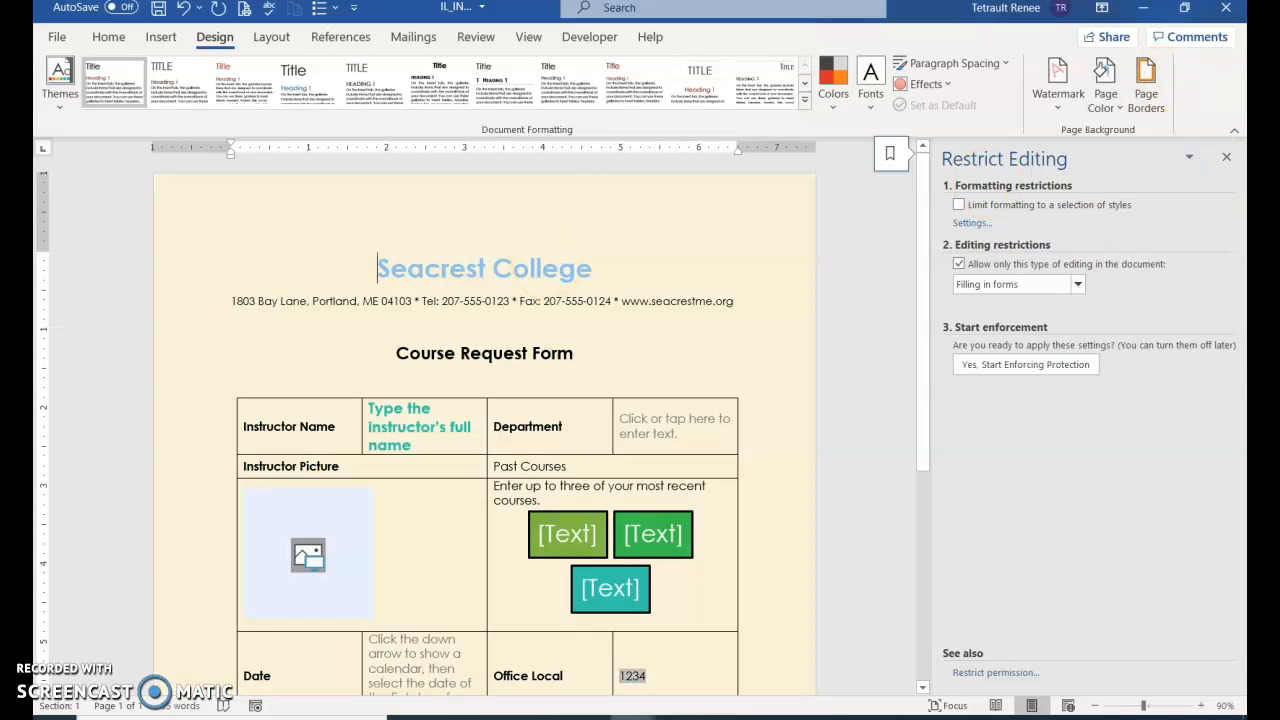
pyautogui.click(234, 468)
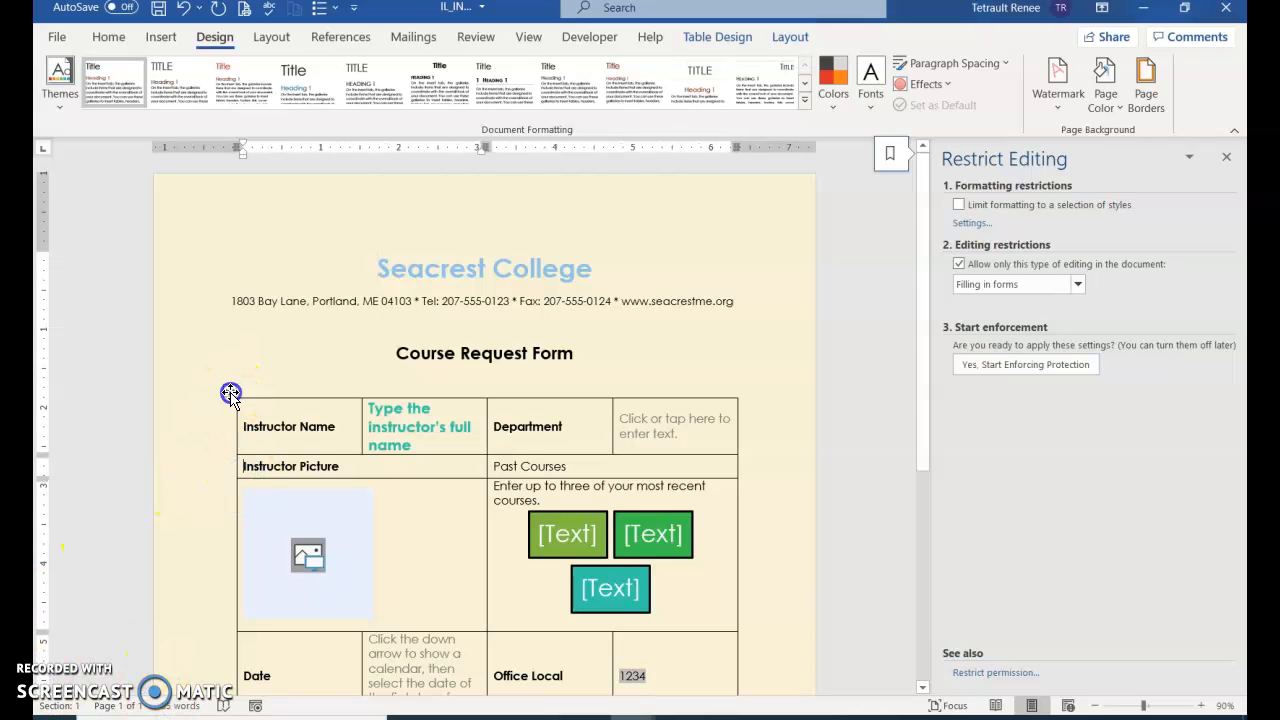
# Select the whole form table and shade it White, Background 1
pyautogui.click(230, 393)
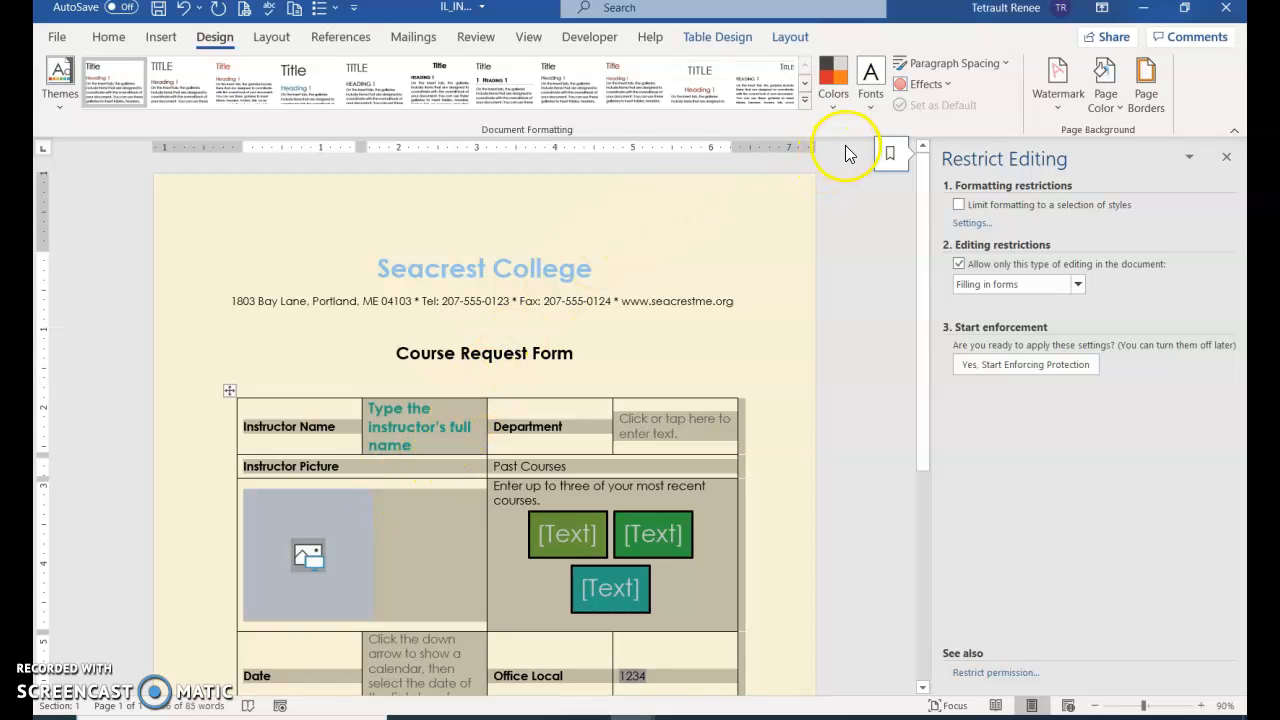
pyautogui.click(105, 38)
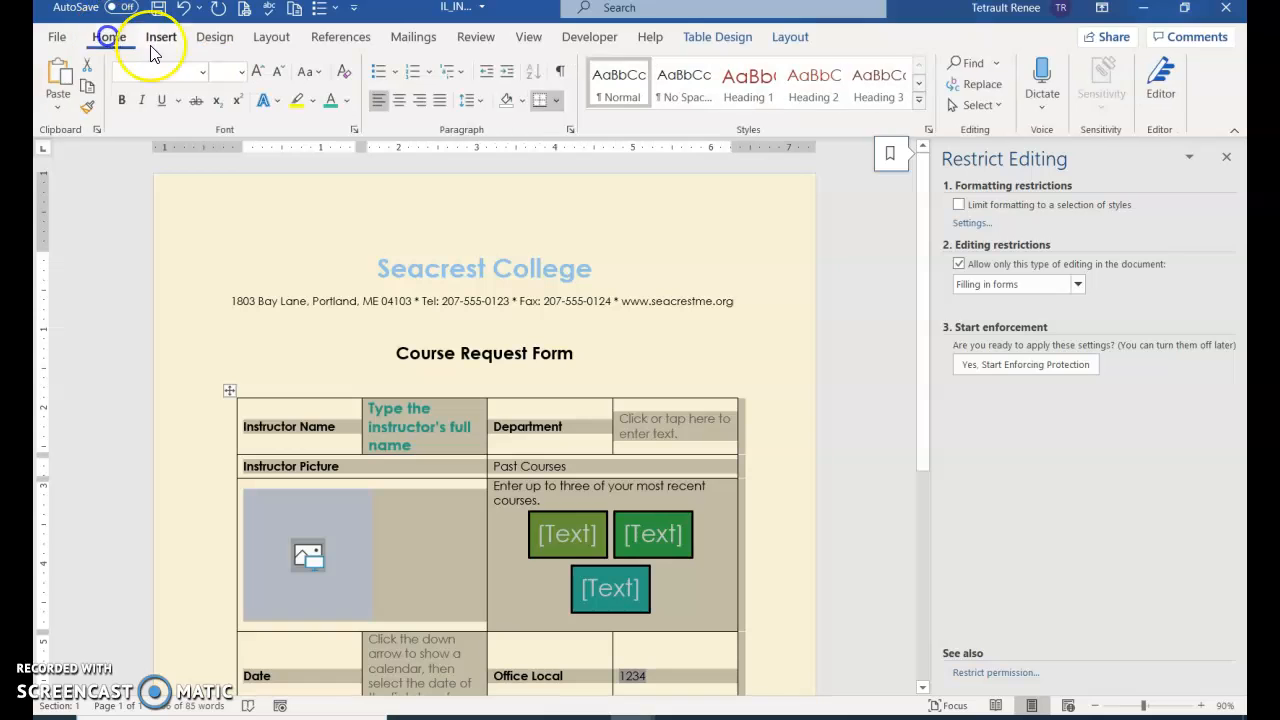
pyautogui.click(524, 103)
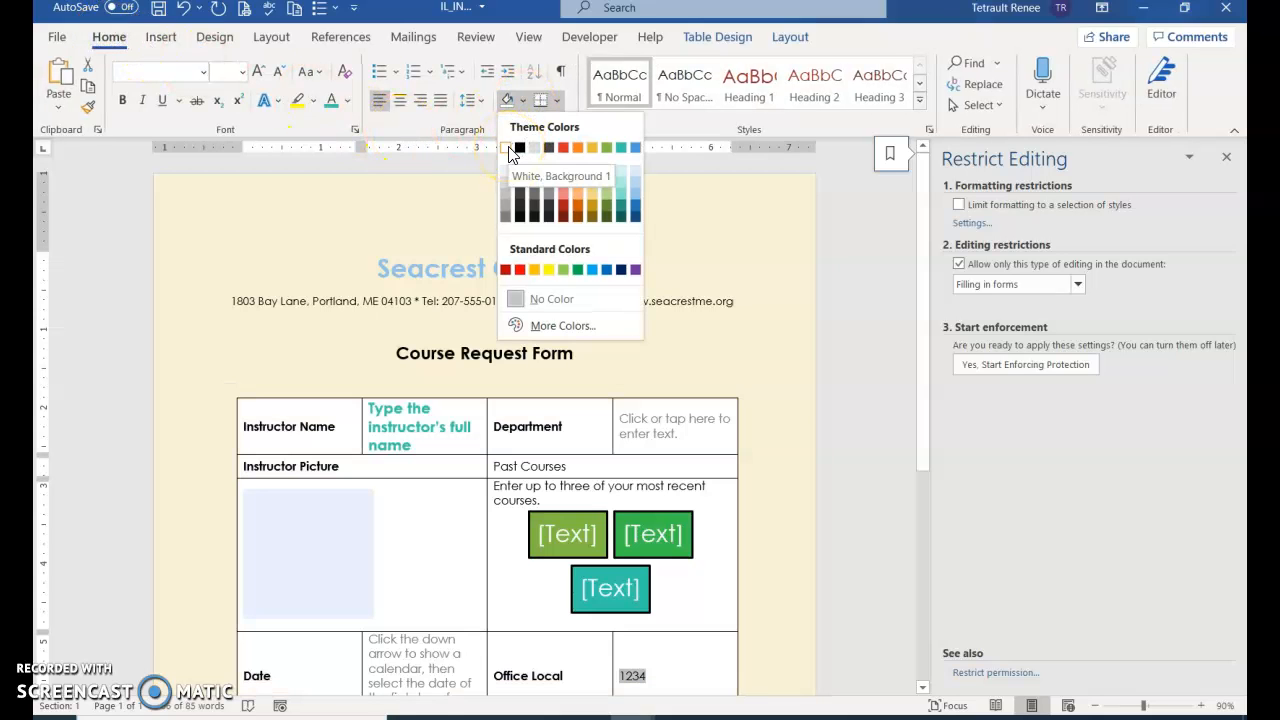
pyautogui.click(512, 152)
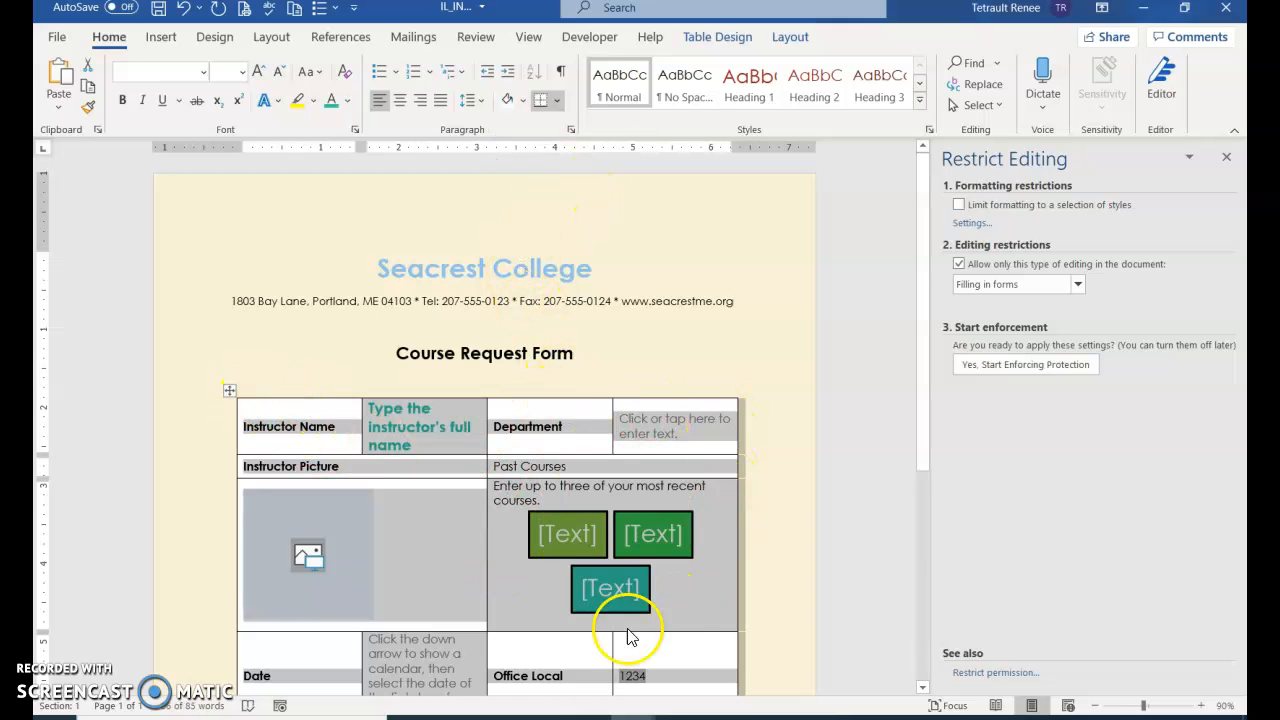
# Give the table Outside Borders
pyautogui.click(557, 104)
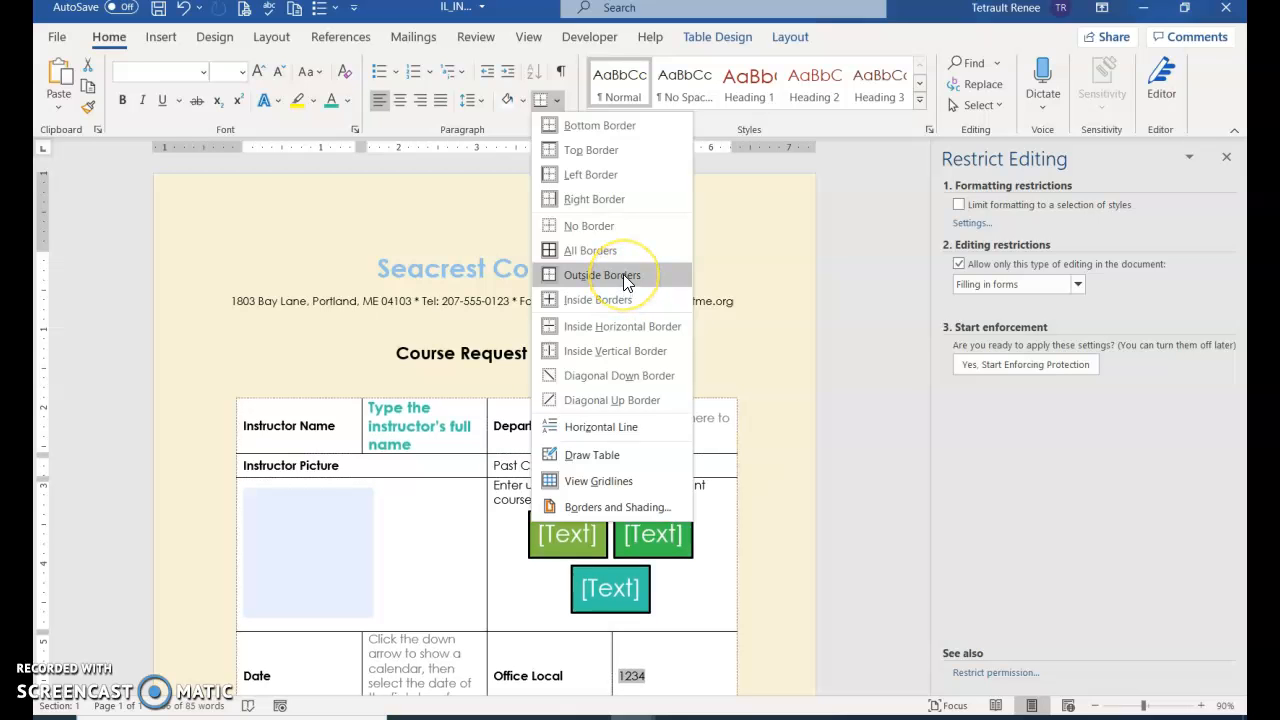
pyautogui.click(626, 274)
pyautogui.click(440, 552)
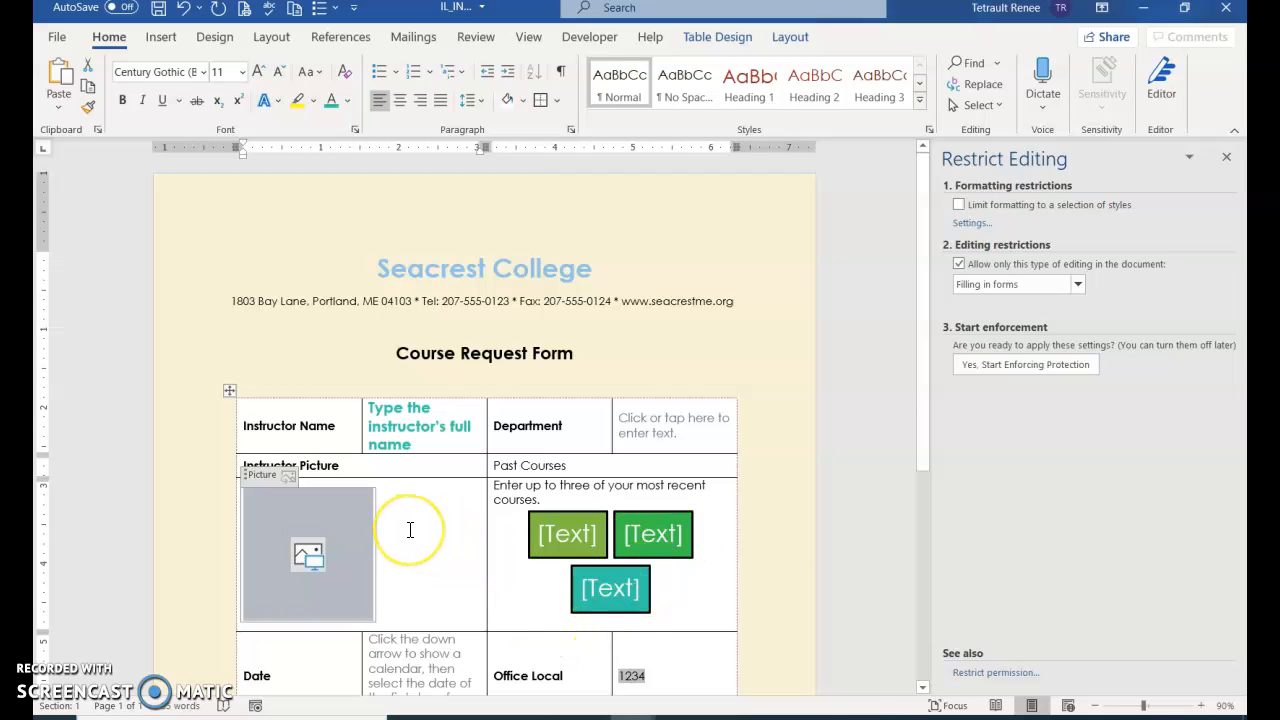
# Type the author's name on a new line beneath the form table
pyautogui.scroll(-5, 410, 530)
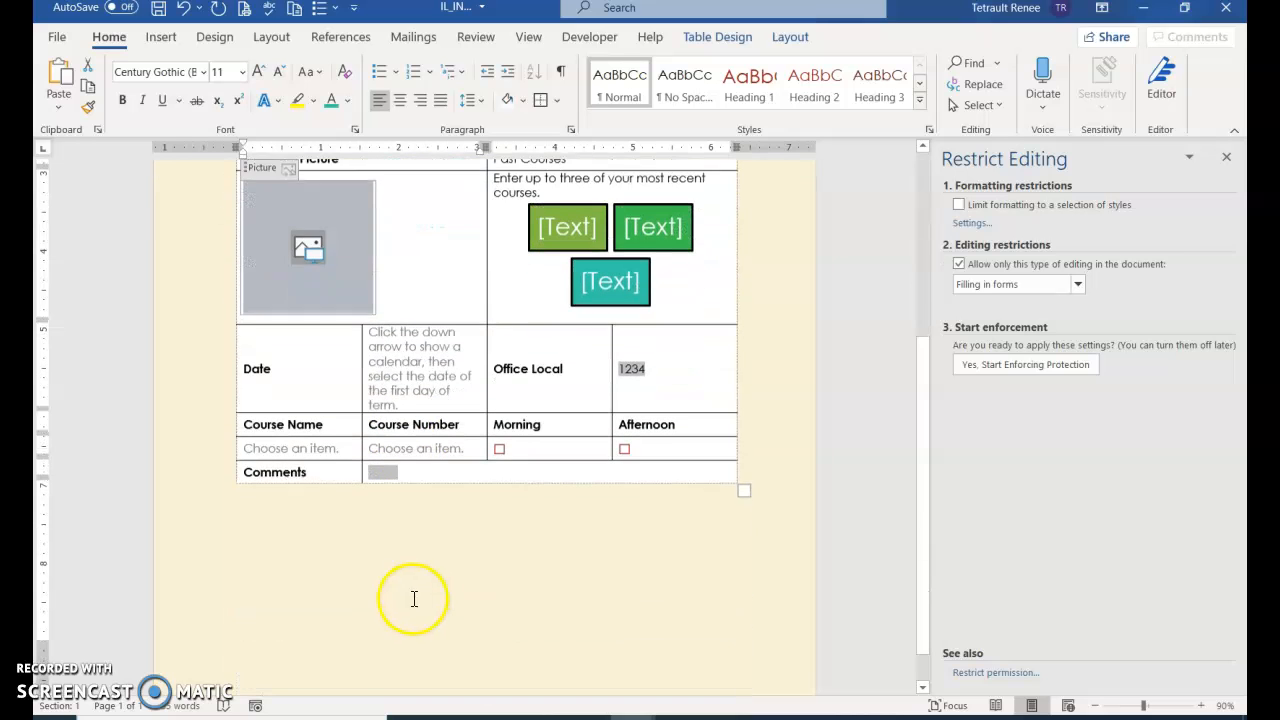
pyautogui.click(394, 564)
pyautogui.press('Return')
pyautogui.write('Renee Tetrault')
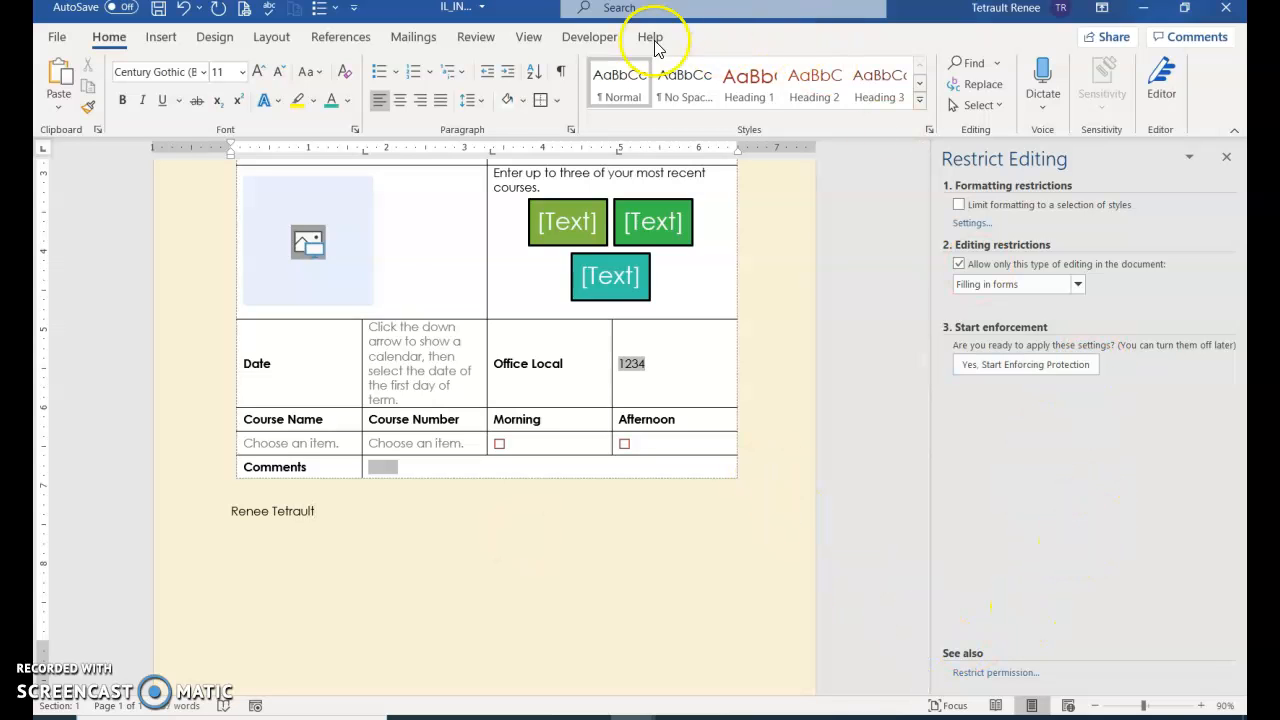
pyautogui.click(588, 37)
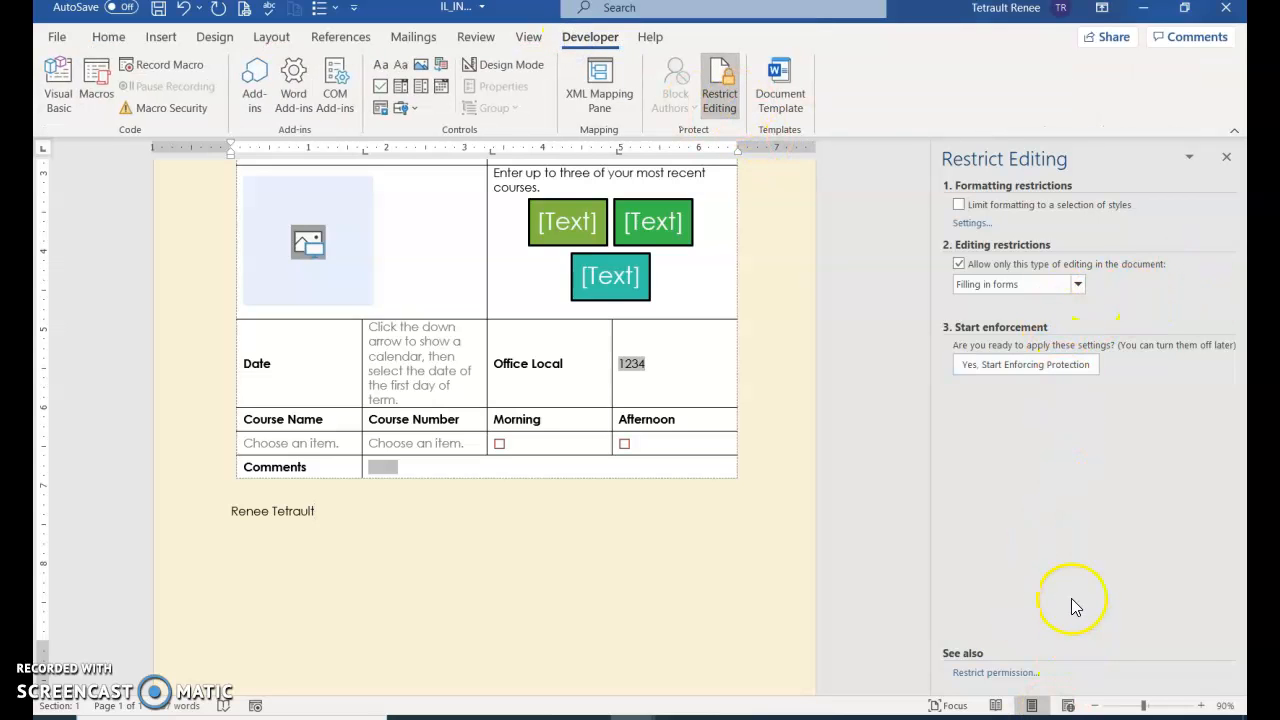
# Start enforcing form-filling-only protection with a confirmed password
pyautogui.click(1039, 369)
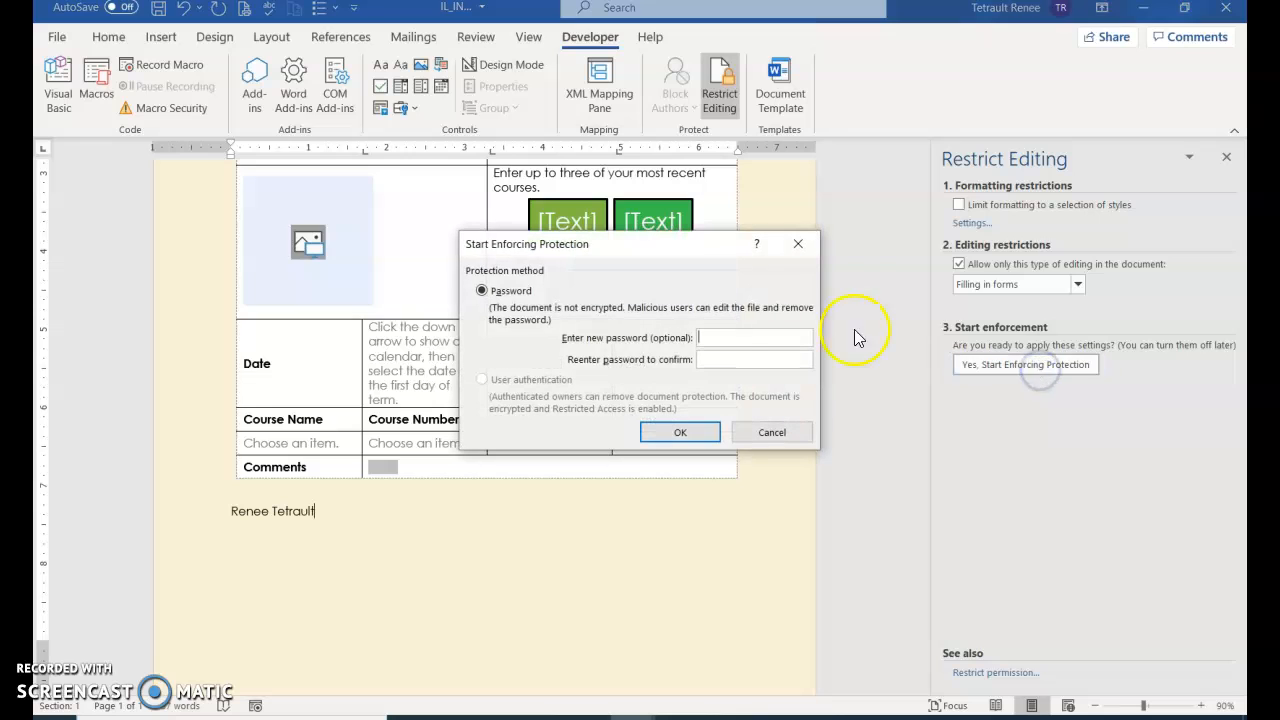
pyautogui.write('******')
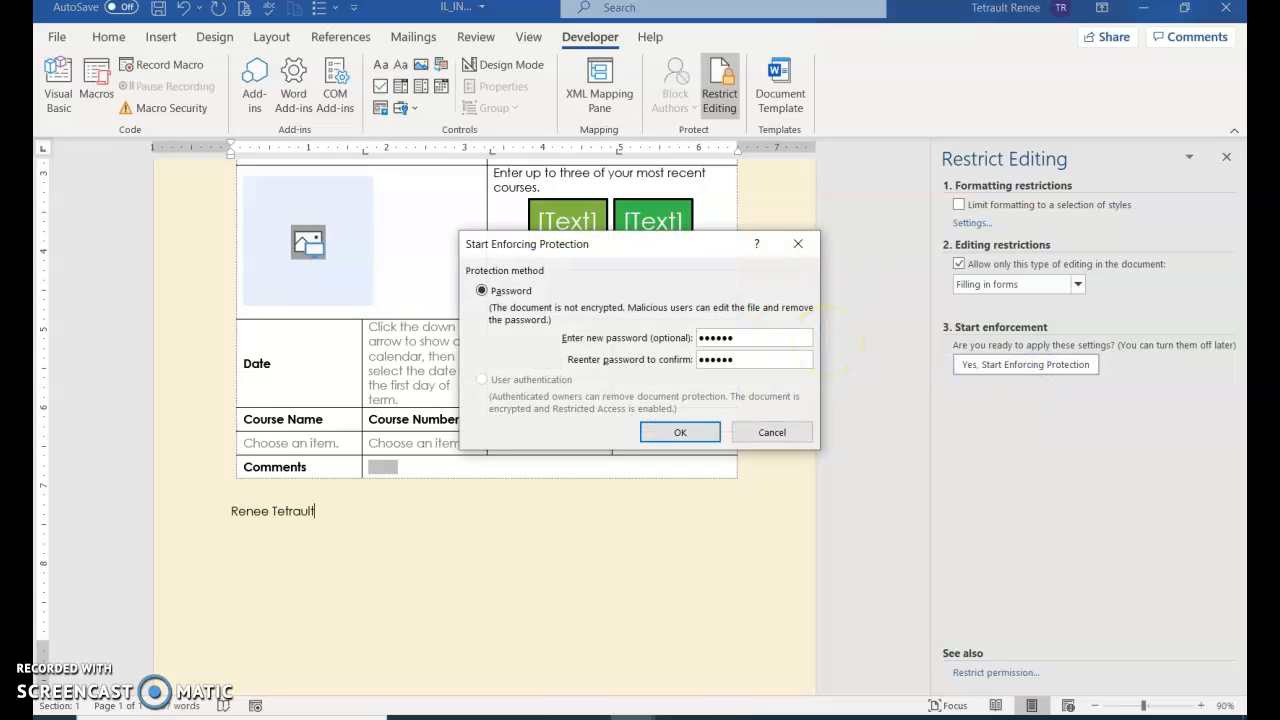
pyautogui.click(676, 432)
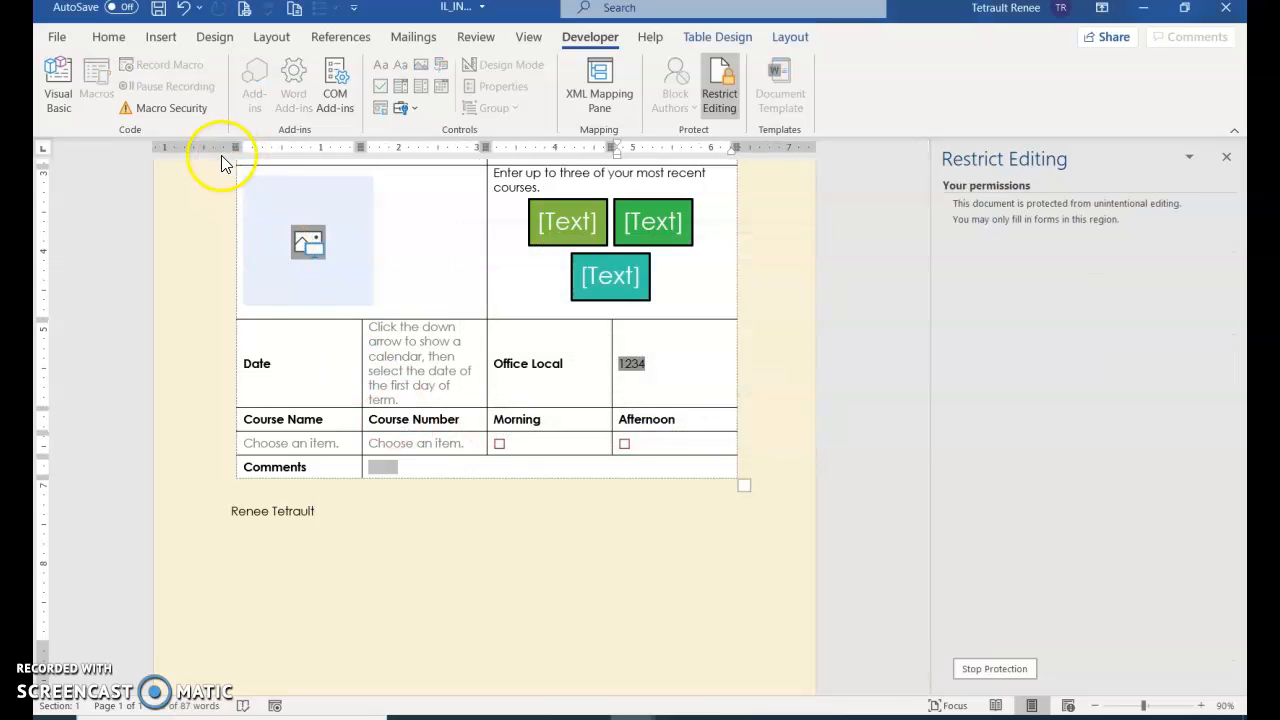
# Save the template and open IL_INT_CourseRequestForm from Custom Office Templates as a new document
pyautogui.click(158, 9)
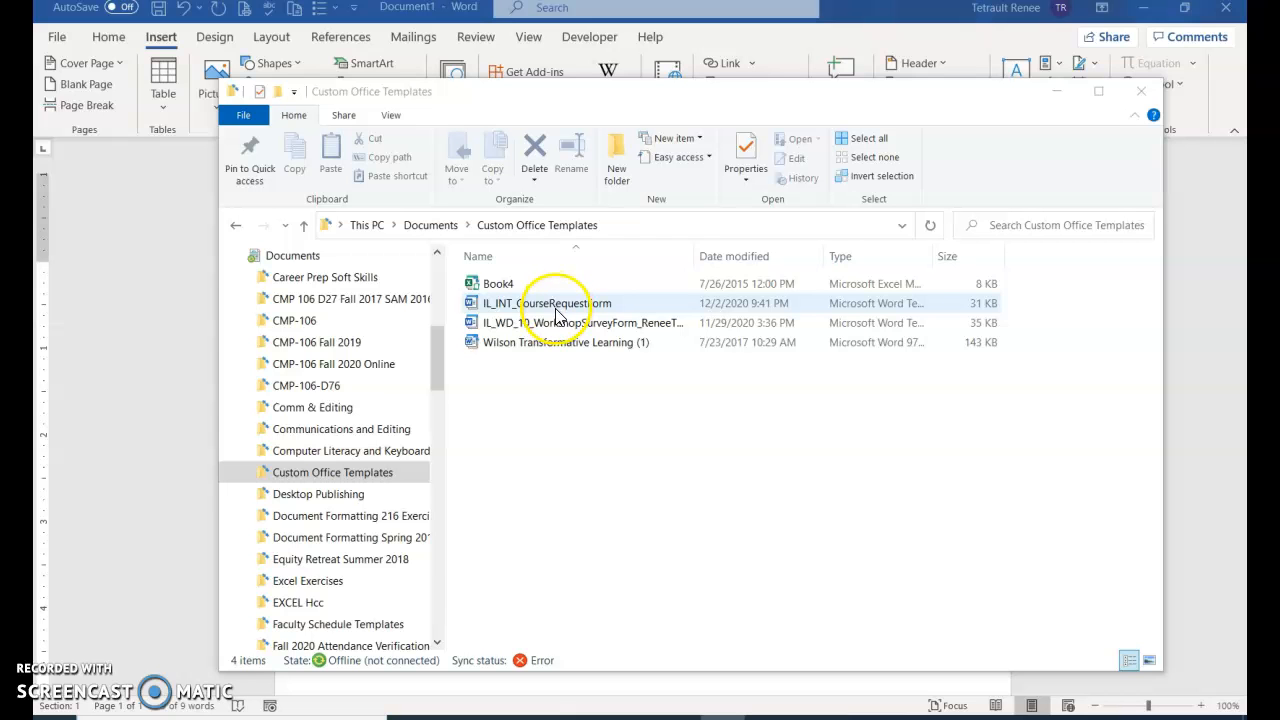
pyautogui.doubleClick(557, 304)
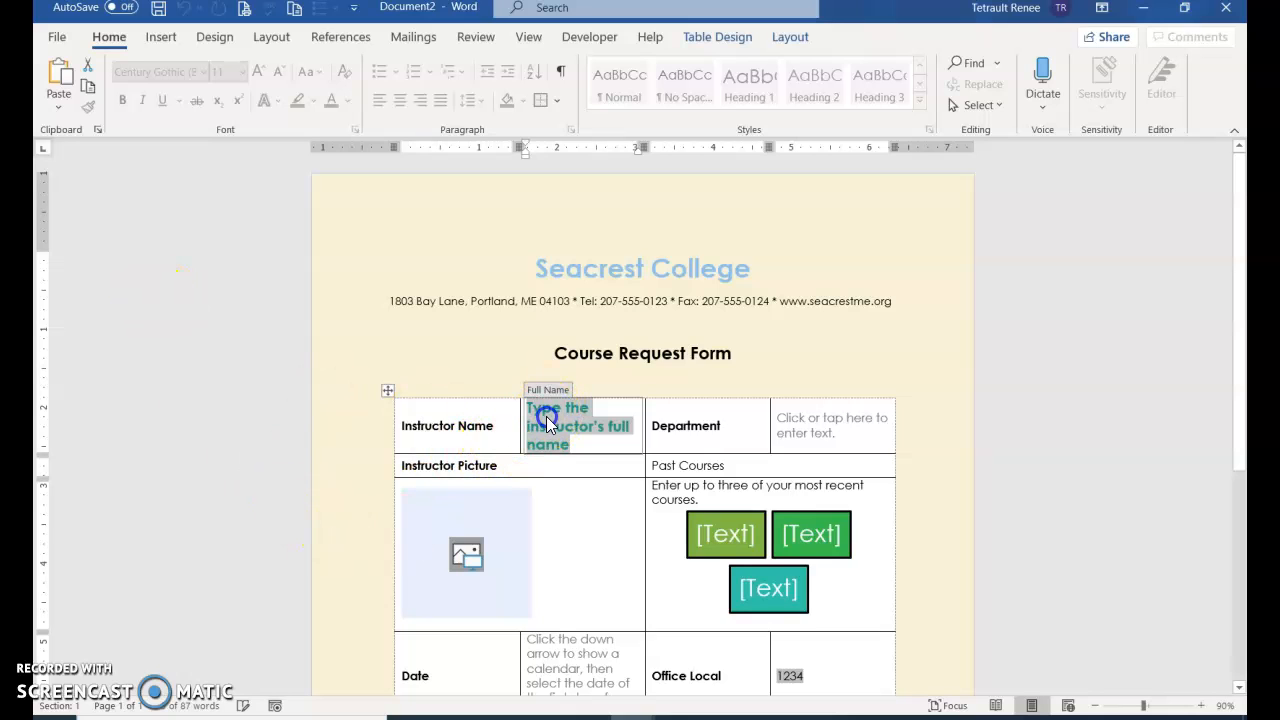
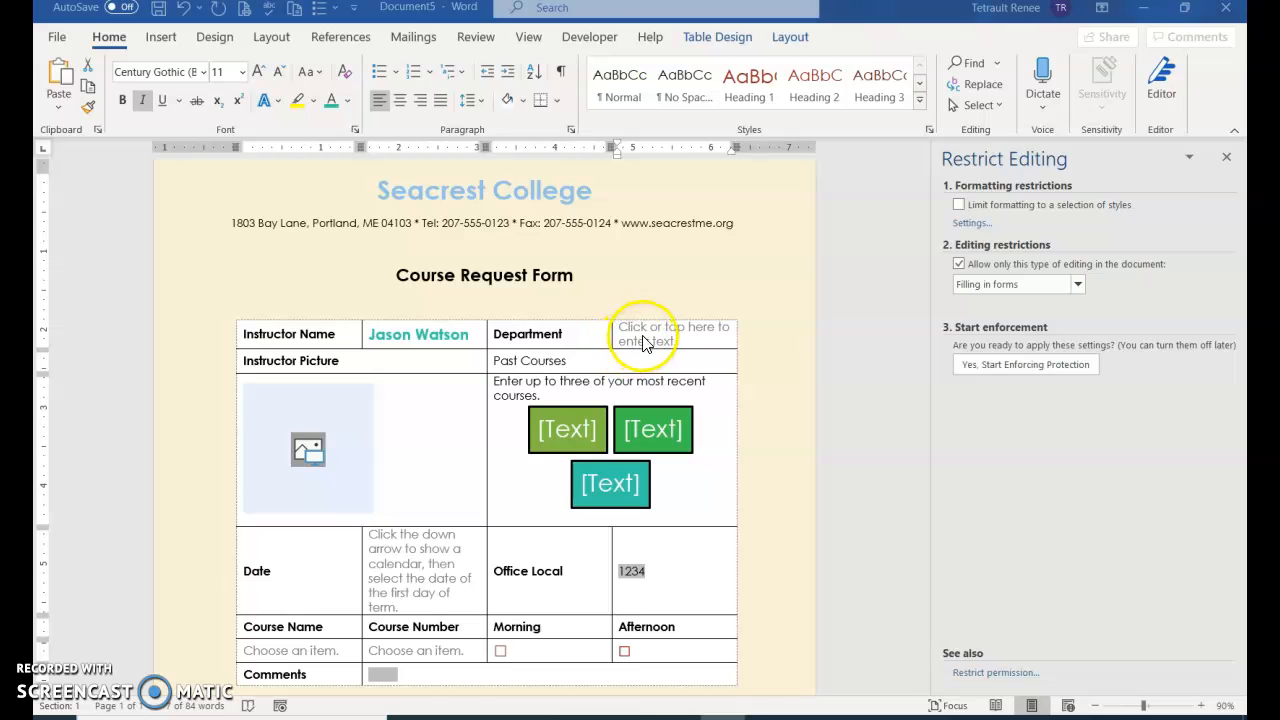
# Enter the instructor's name, Business department, photo, and today's date (December 2, 2020)
pyautogui.click(650, 330)
pyautogui.write('Business')
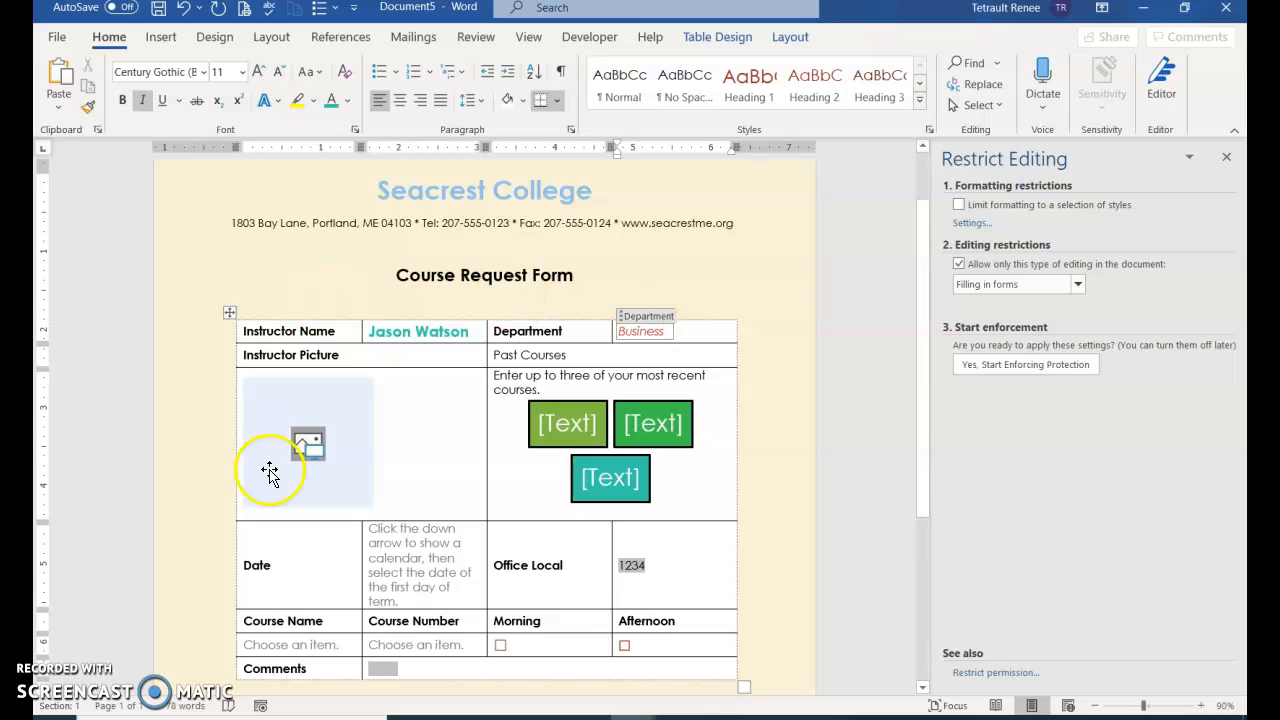
pyautogui.click(316, 460)
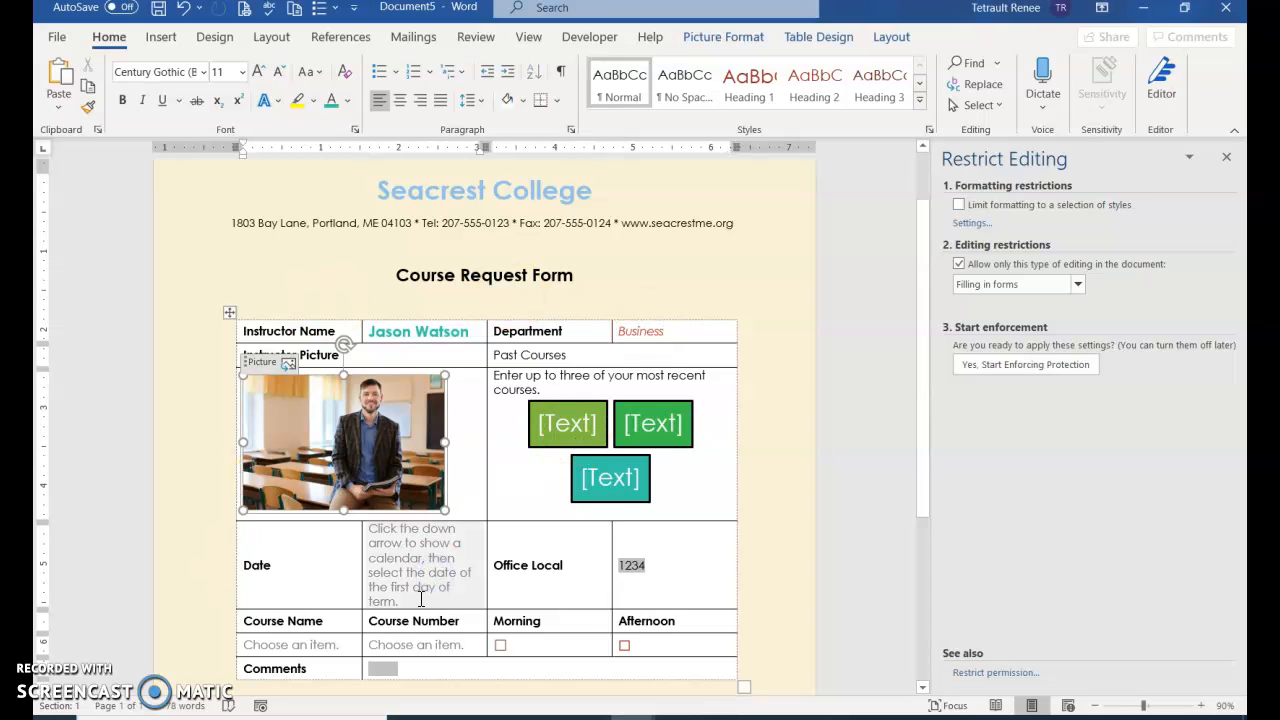
pyautogui.click(420, 598)
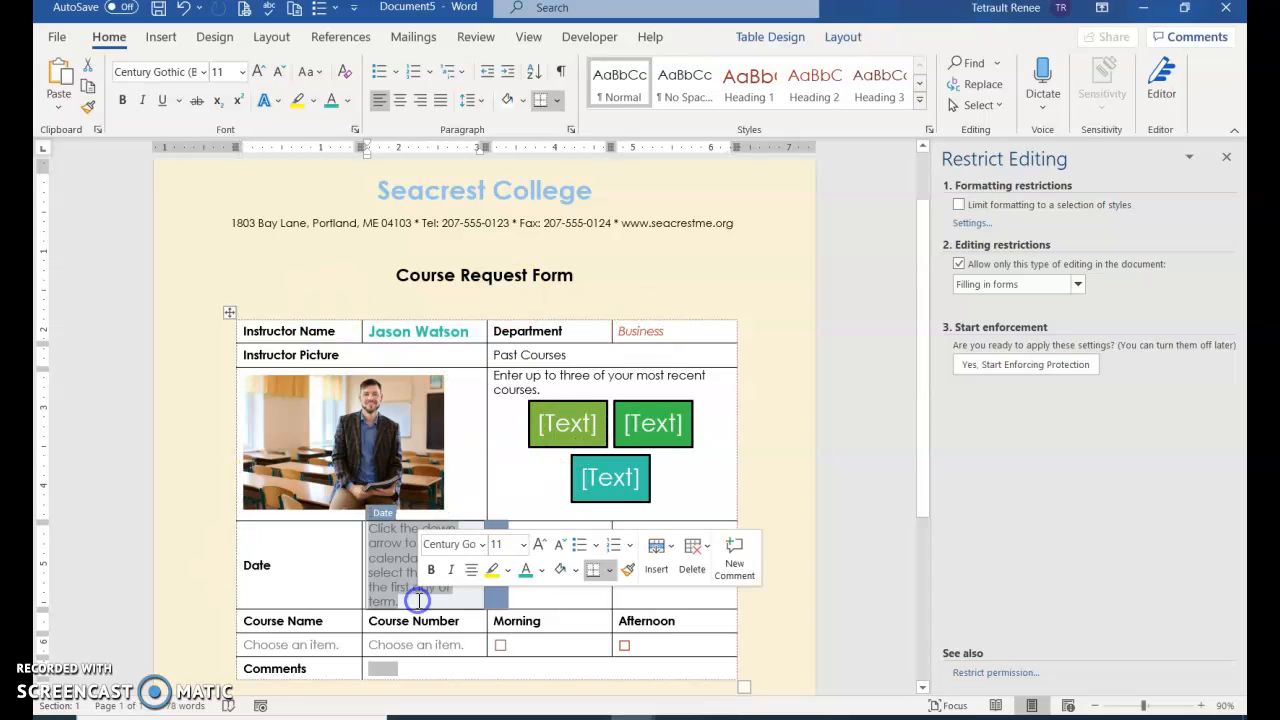
pyautogui.click(494, 598)
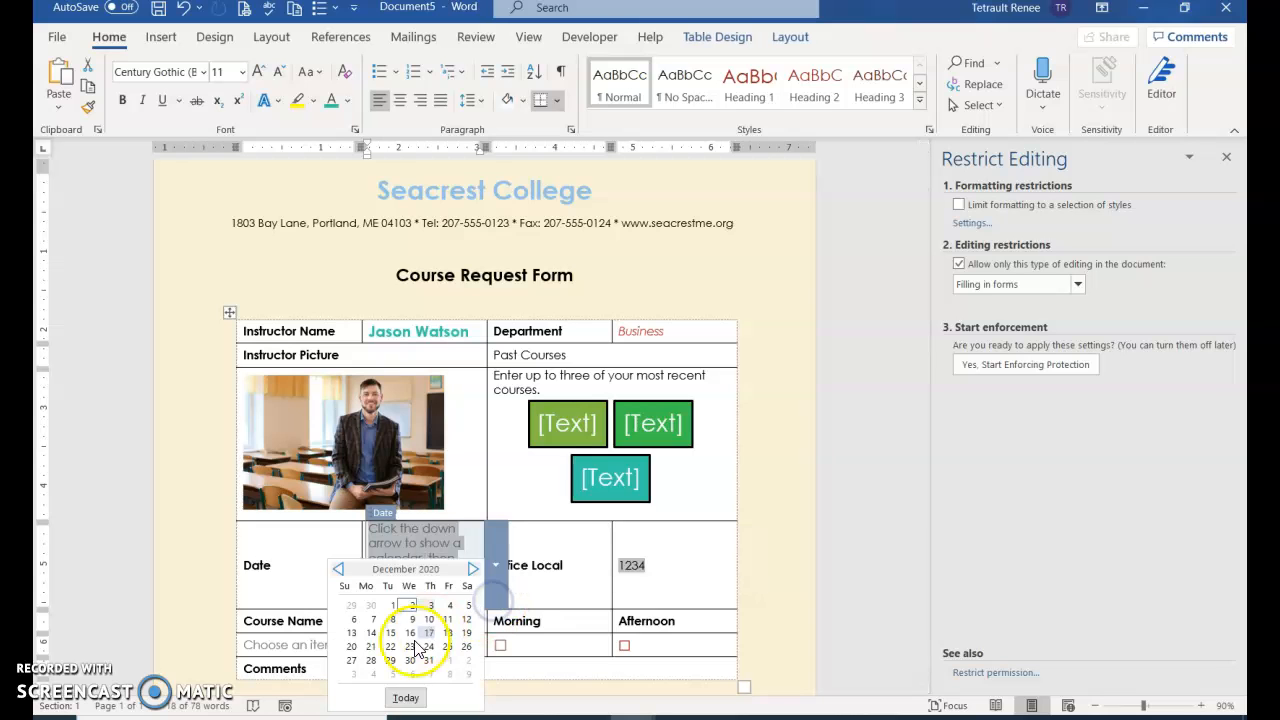
pyautogui.click(405, 697)
# Replace the Office Local default 1234 with 345
pyautogui.click(660, 532)
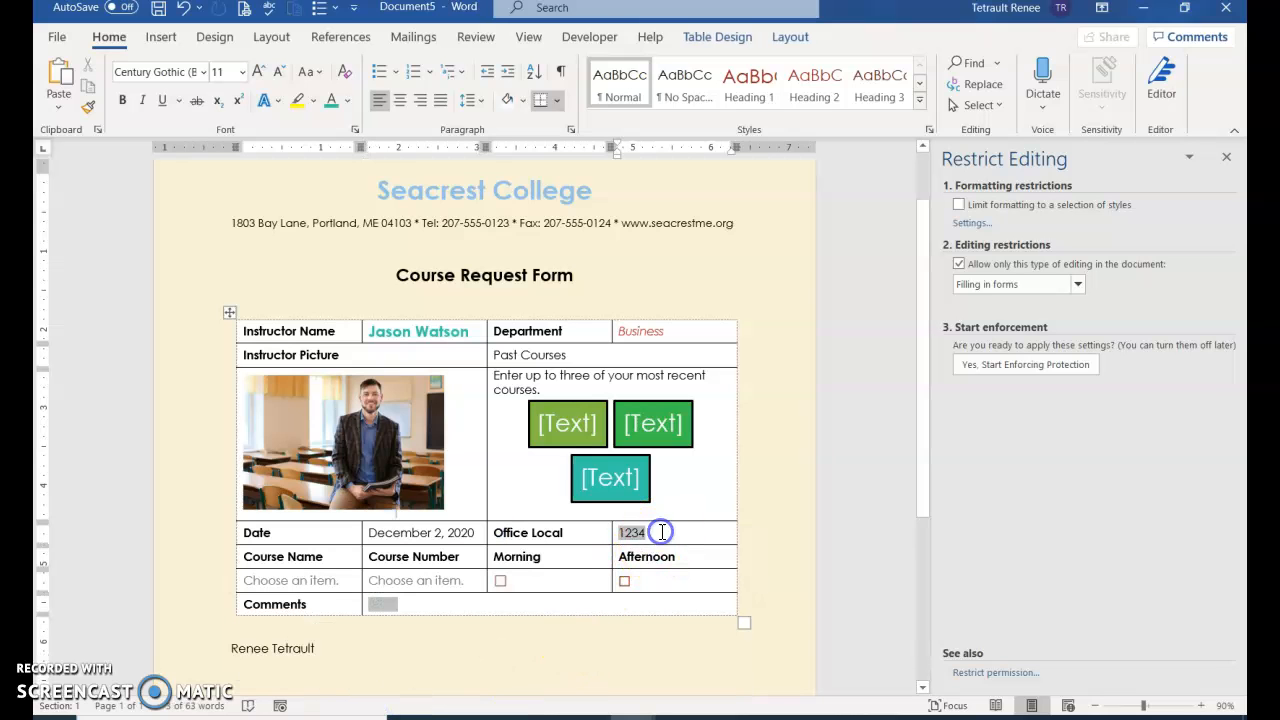
pyautogui.click(628, 535)
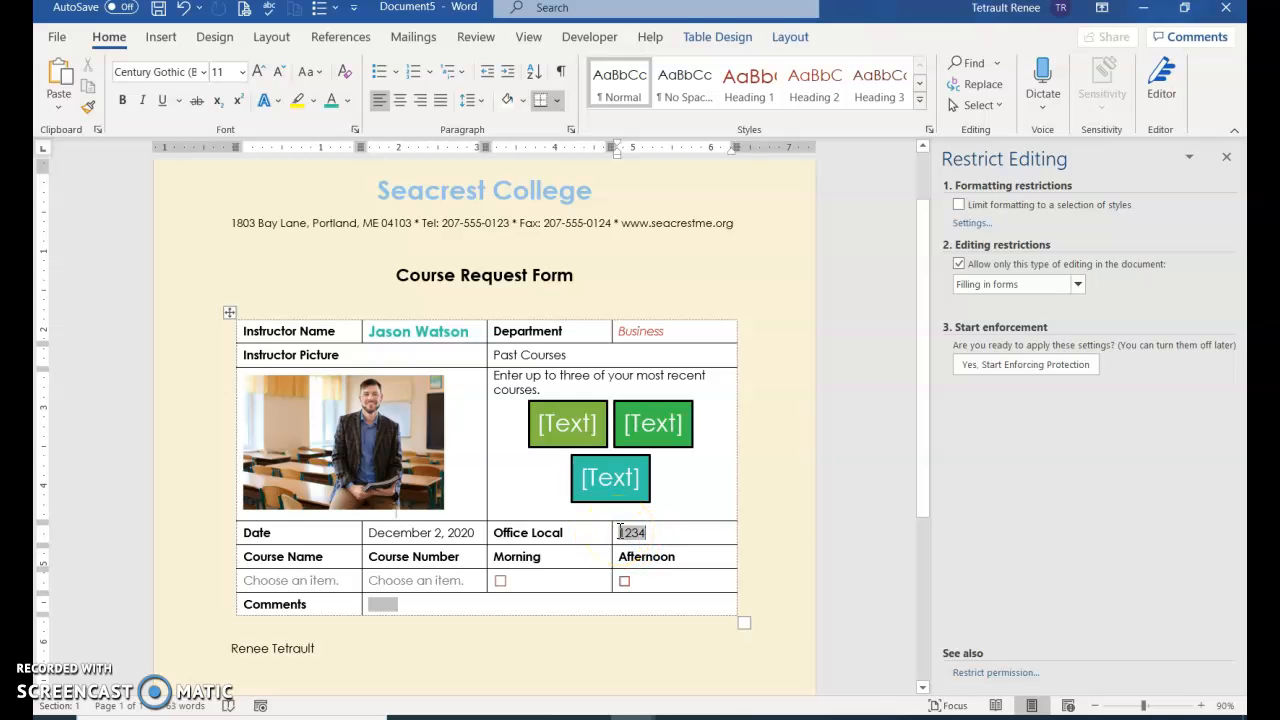
pyautogui.click(628, 532)
pyautogui.write('34')
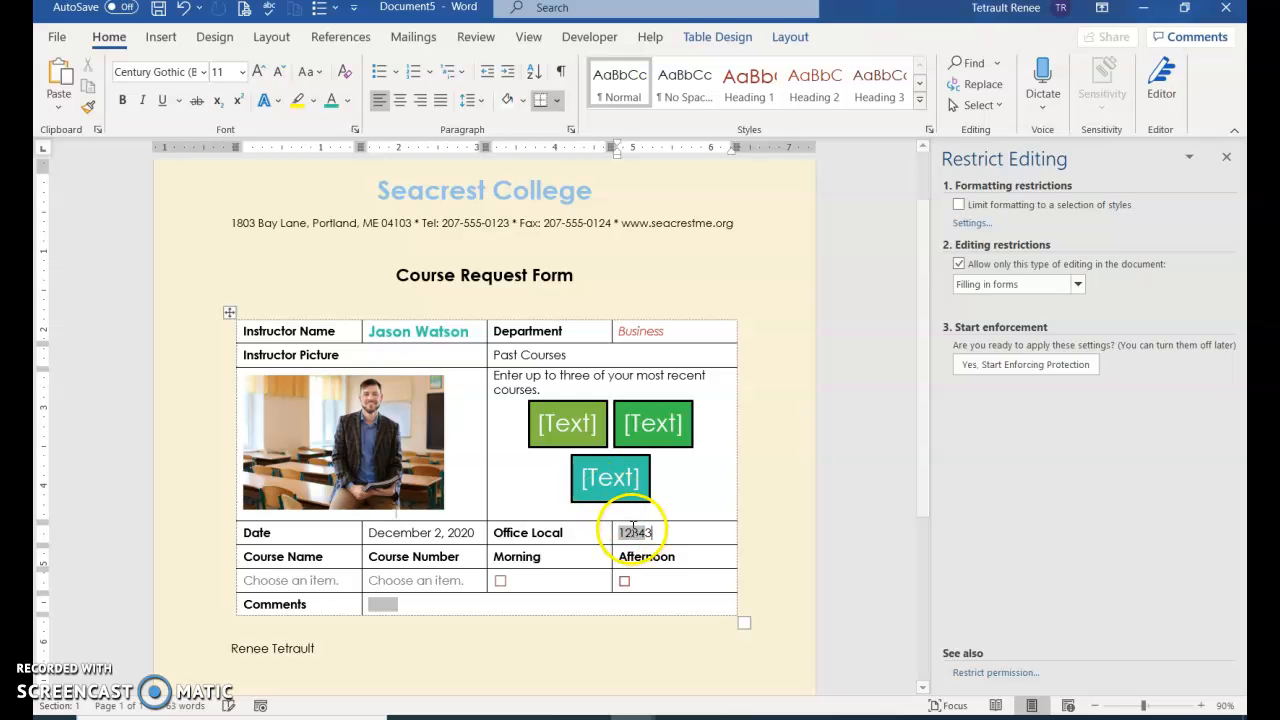
pyautogui.press('BackSpace')
pyautogui.press('BackSpace')
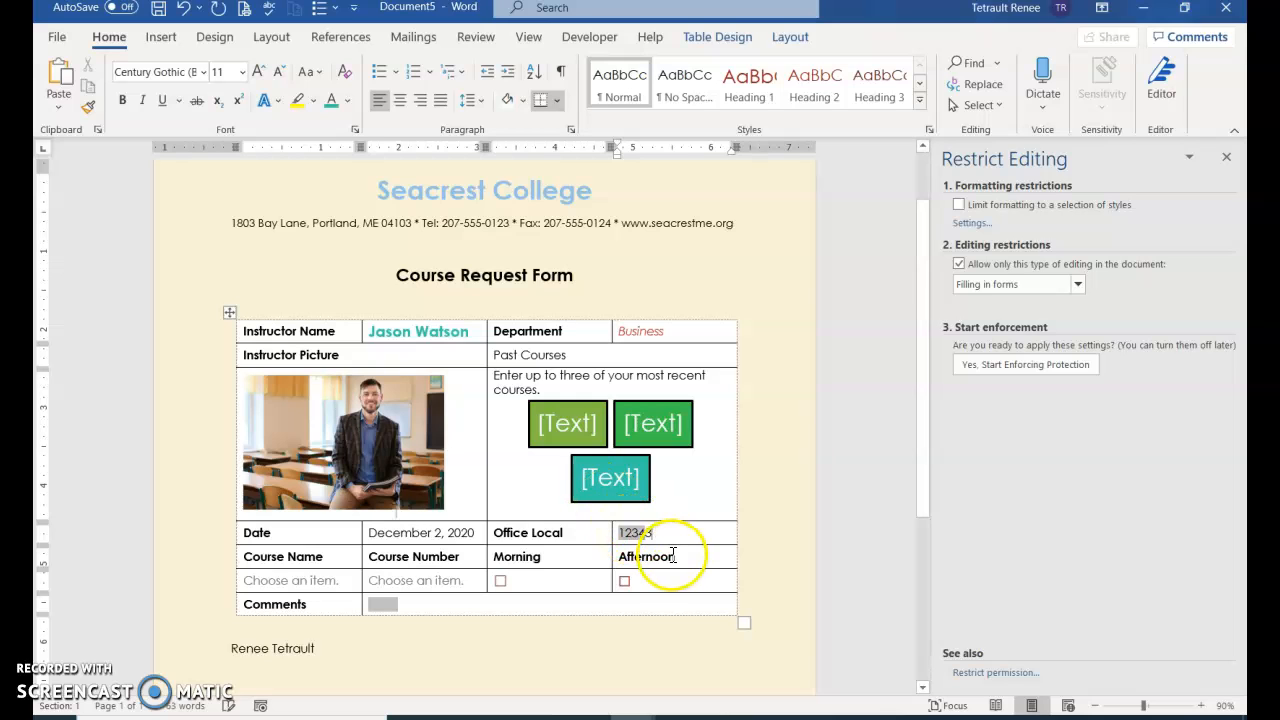
pyautogui.click(617, 531)
pyautogui.doubleClick(633, 534)
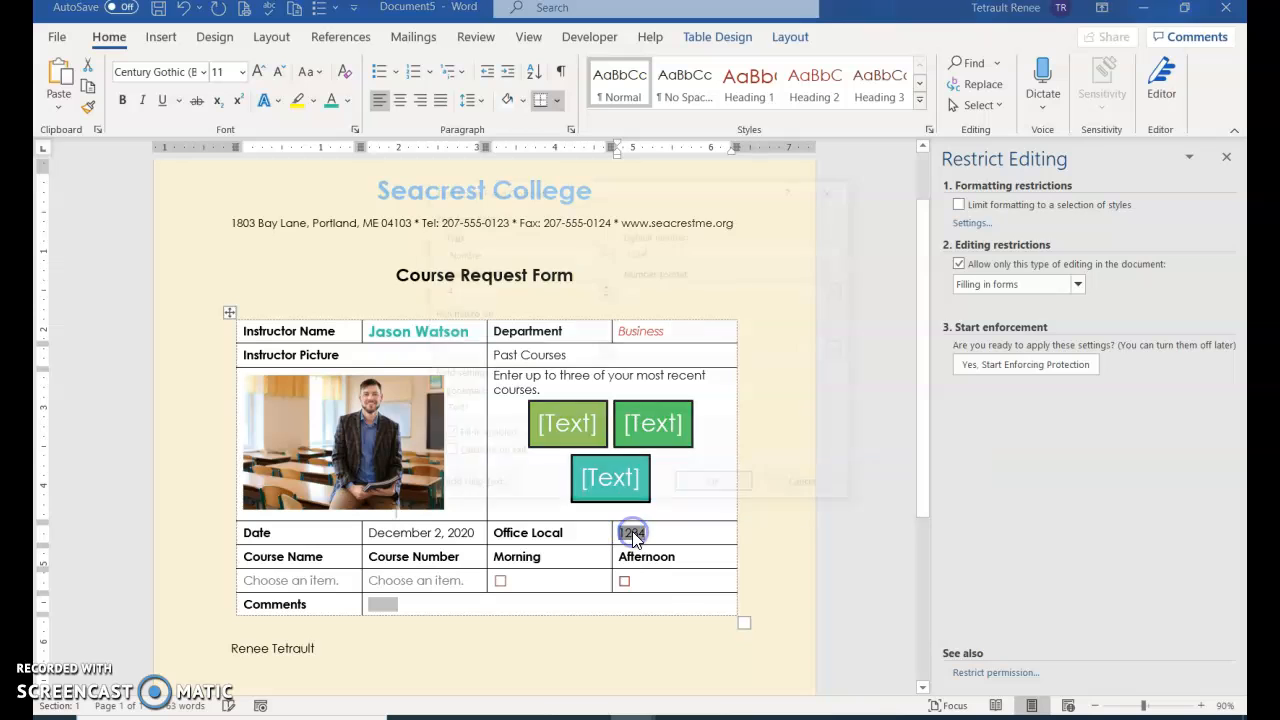
pyautogui.click(847, 487)
# Set office local to 3455 and choose Event Planning, course number 300
pyautogui.write('3455')
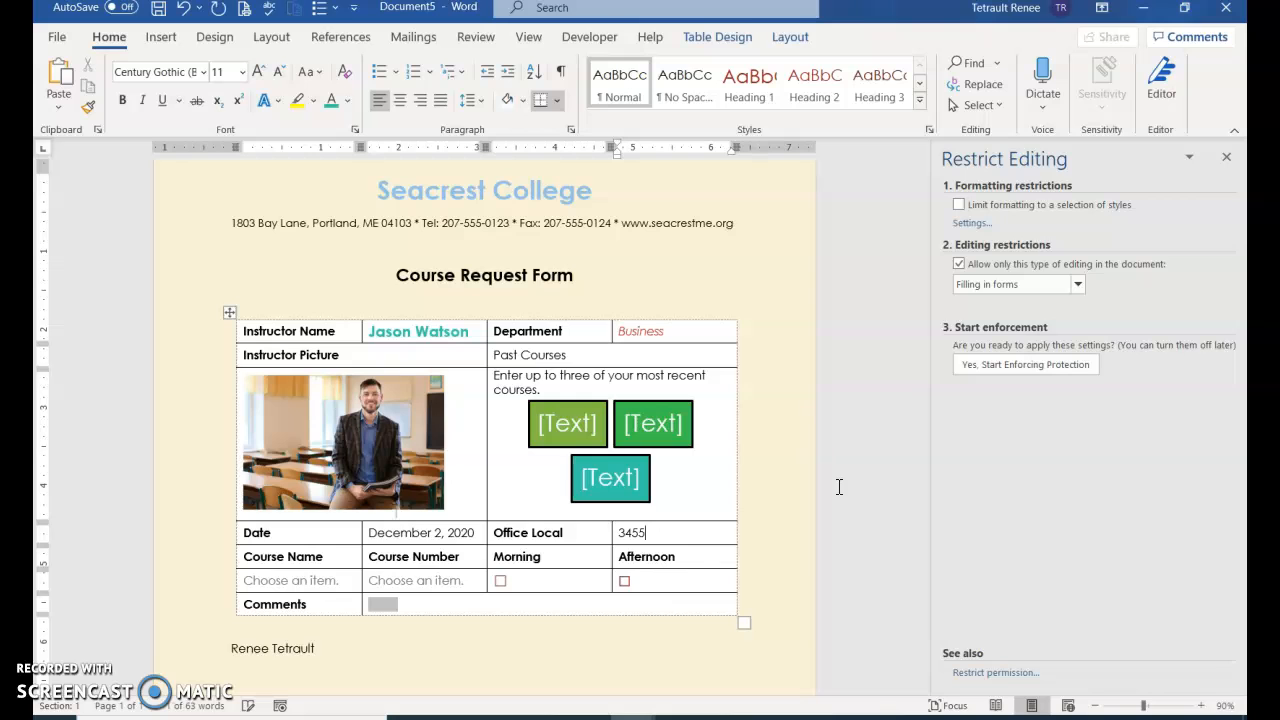
pyautogui.click(444, 568)
pyautogui.click(346, 583)
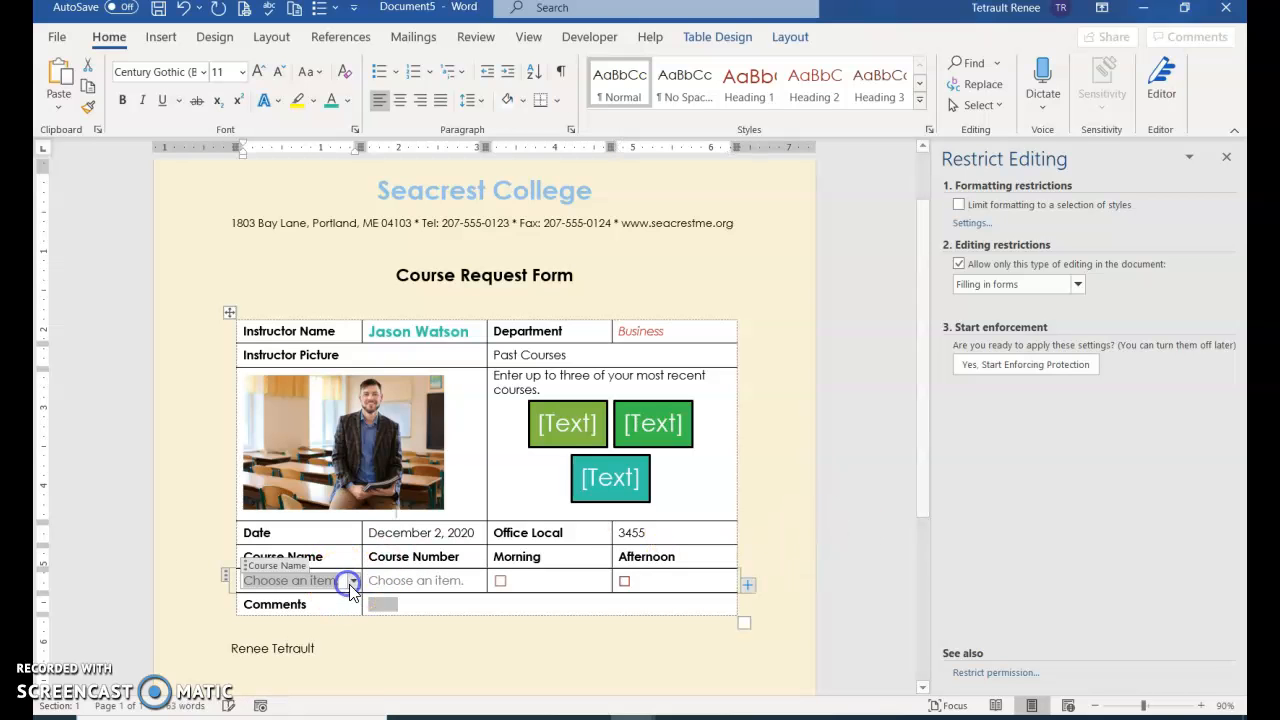
pyautogui.click(355, 584)
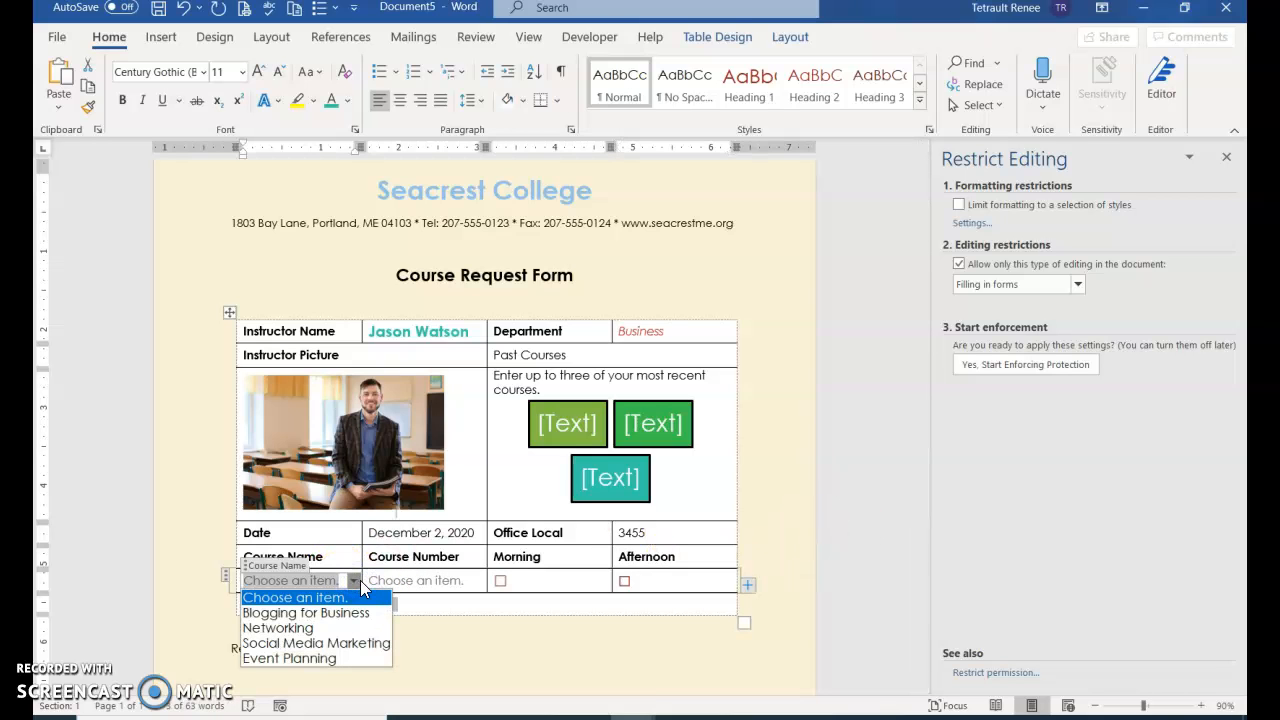
pyautogui.click(300, 659)
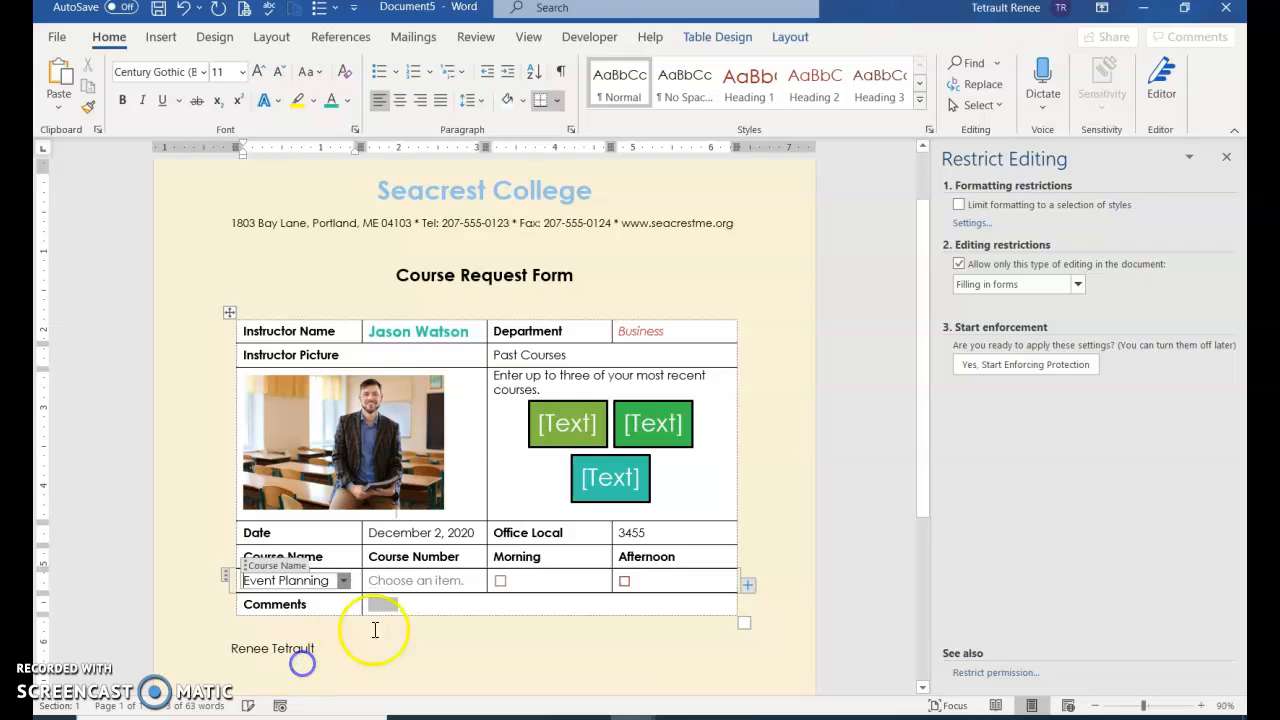
pyautogui.click(480, 584)
pyautogui.click(480, 583)
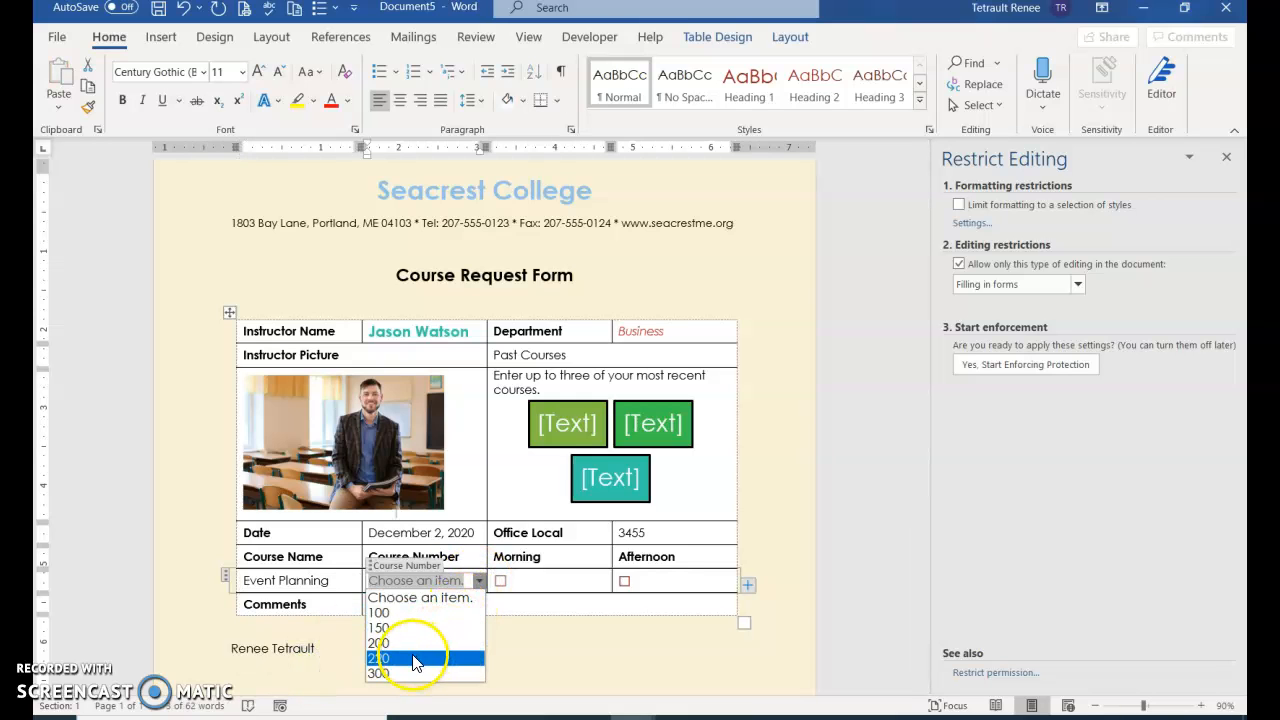
pyautogui.click(397, 675)
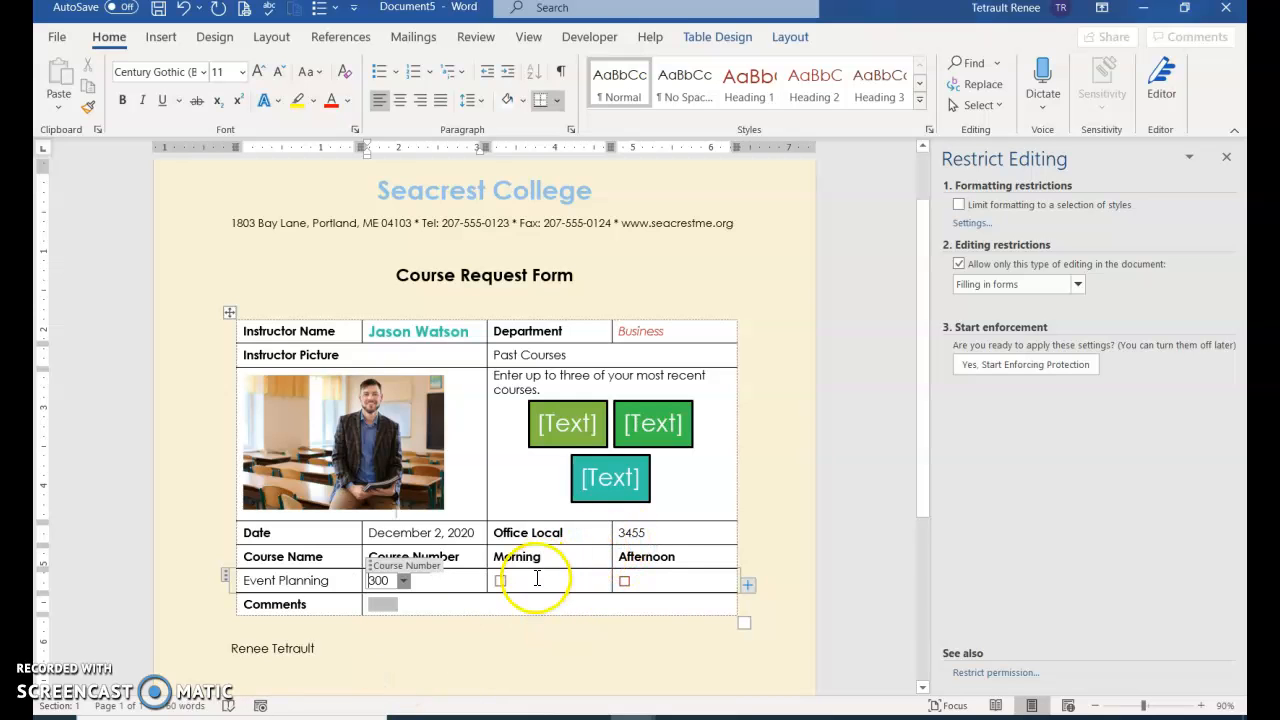
# Tick Morning and paste the college-blog comment into the Comments field
pyautogui.click(500, 583)
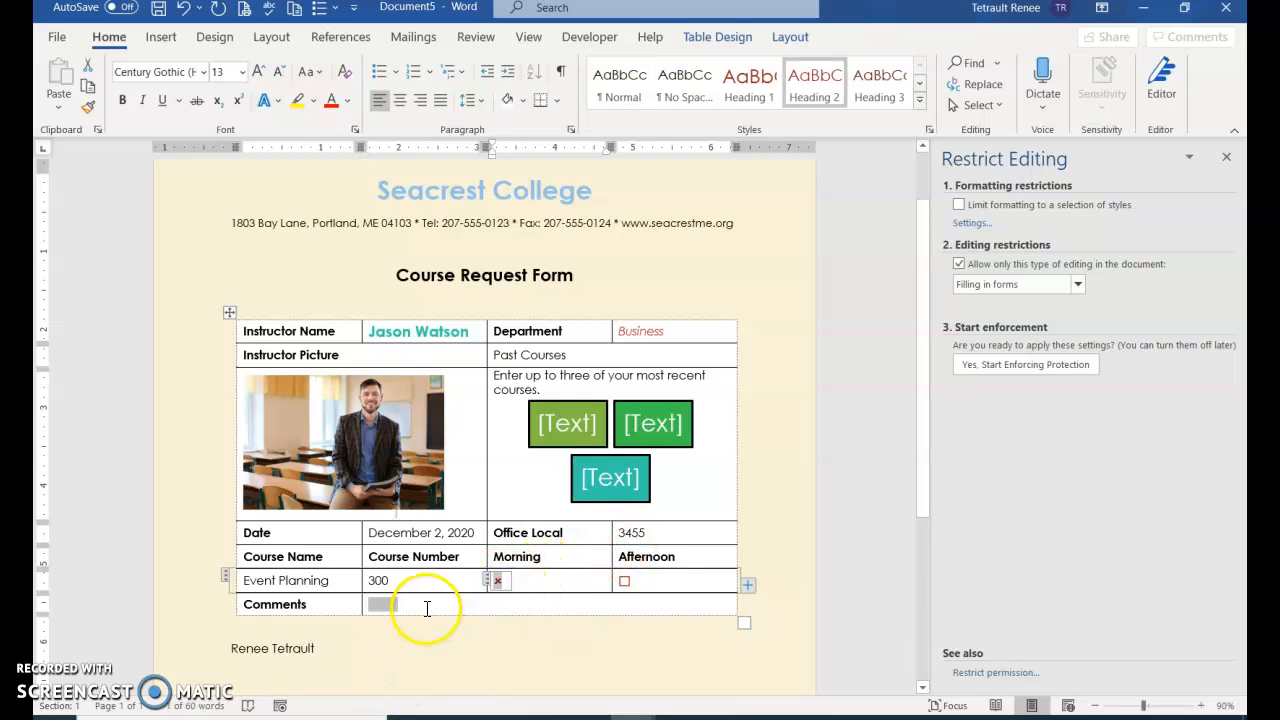
pyautogui.click(428, 604)
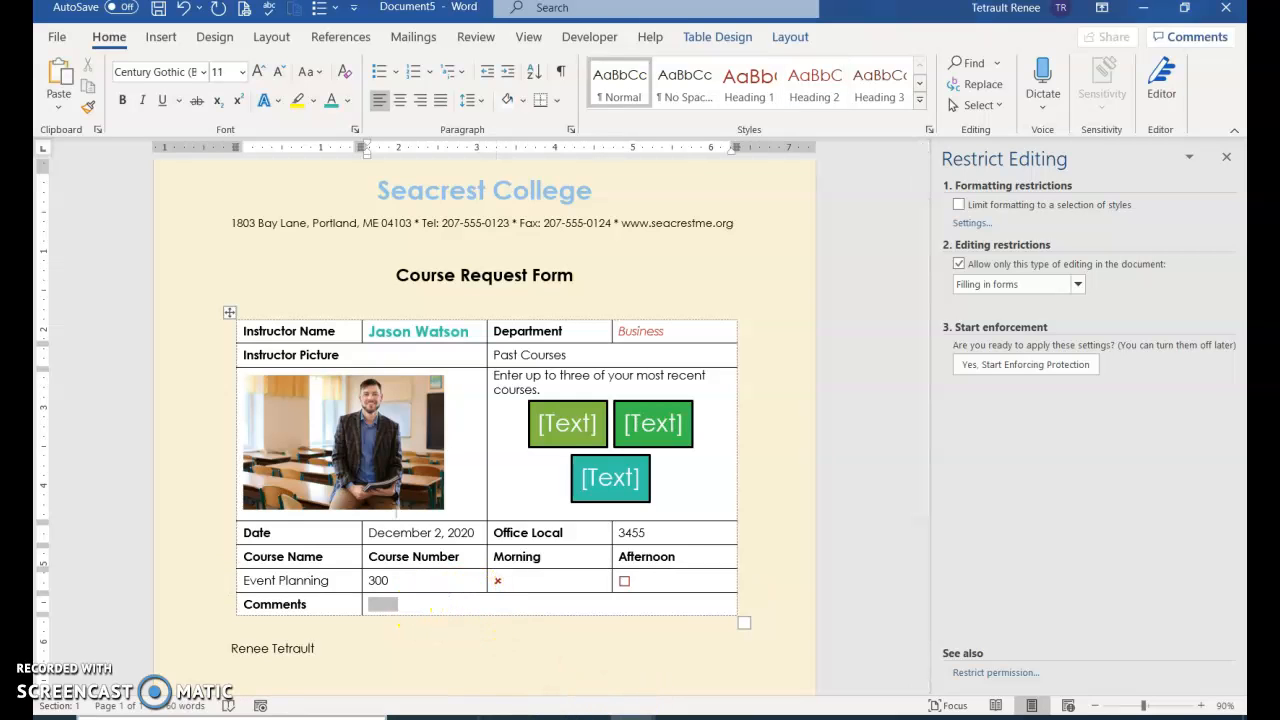
pyautogui.click(722, 717)
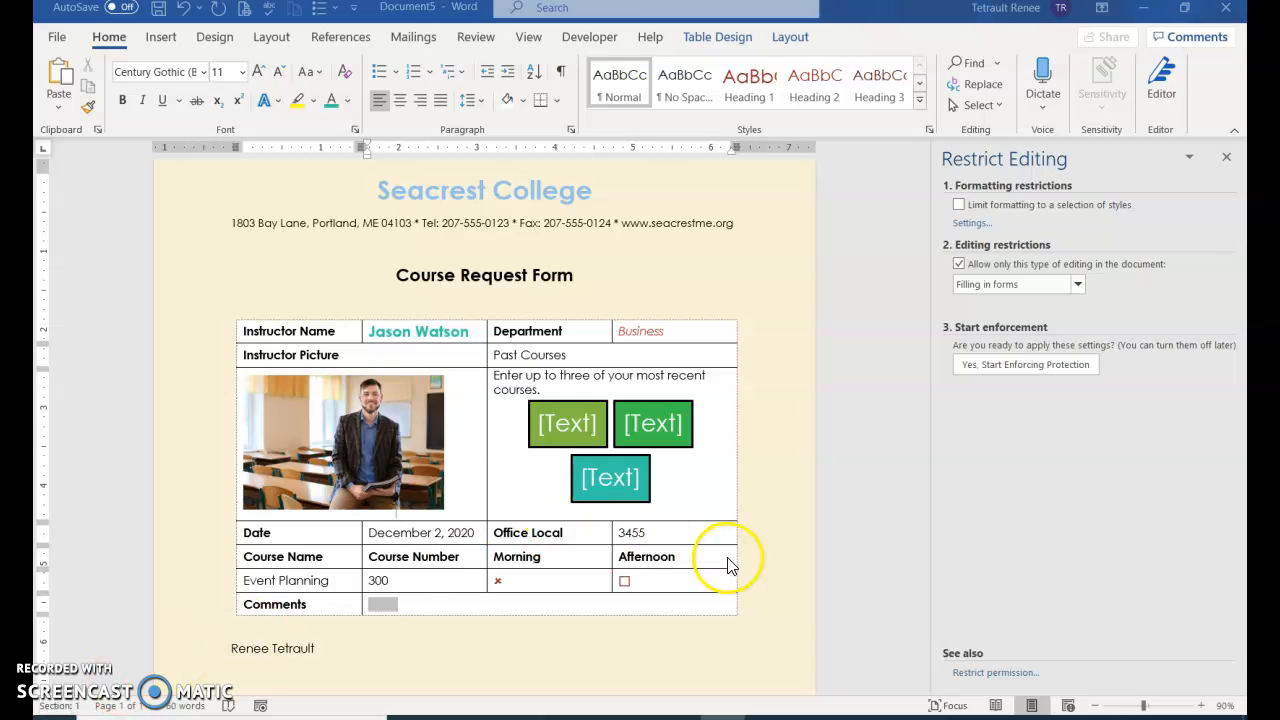
pyautogui.click(775, 597)
pyautogui.click(753, 718)
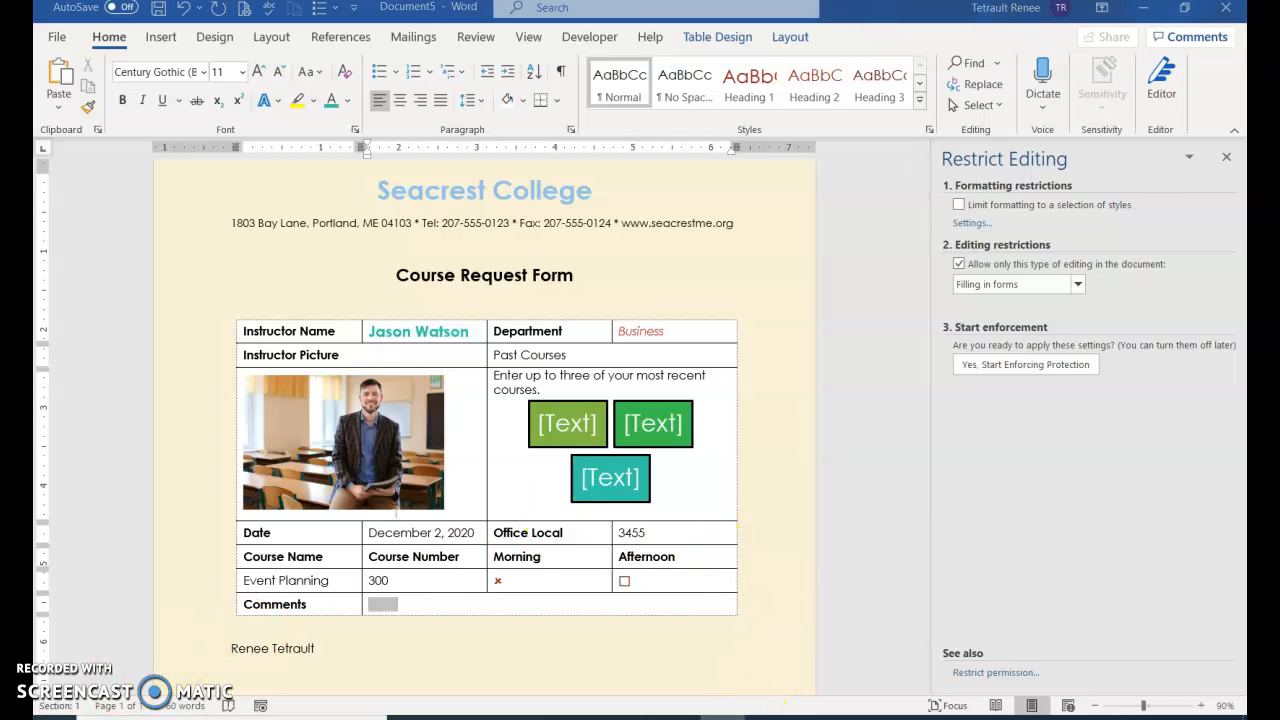
pyautogui.write('MY EXPERIENCE CREATING THE COLLEGE BLOG HAS GIVEN ME A GOOD INSIGHT INTO THE PROCESS.')
pyautogui.click(329, 611)
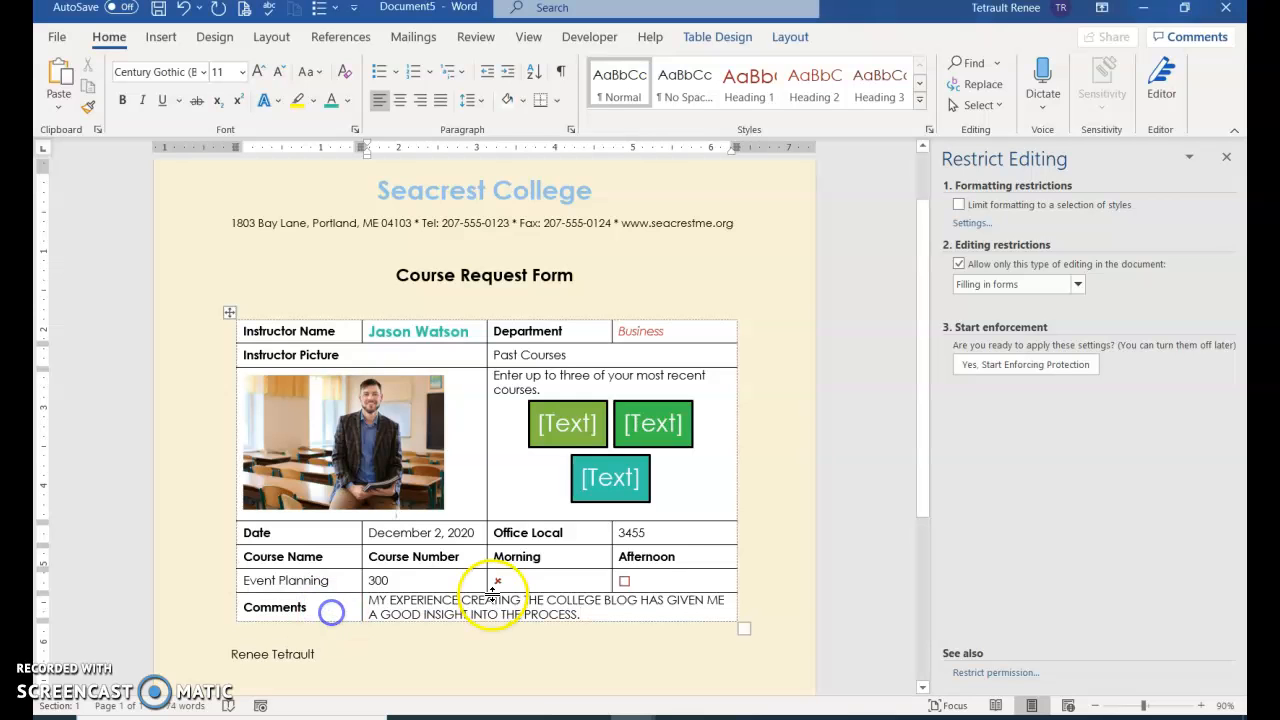